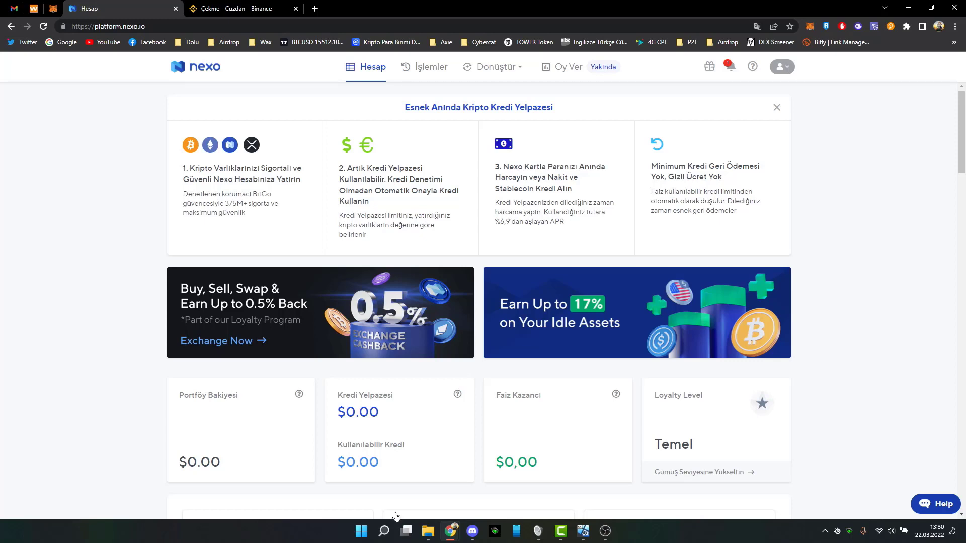
# Step: Open the bit.ly Nexo referral link in the private browsing window
pyautogui.moveTo(450, 531)
pyautogui.click(480, 484)
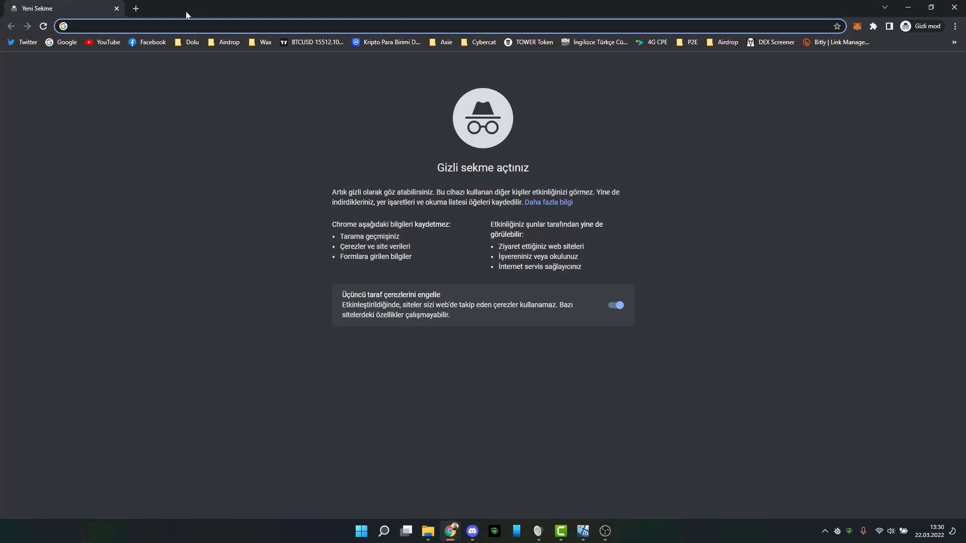
pyautogui.write('https://bit.ly/3N4zPFf')
pyautogui.press('Return')
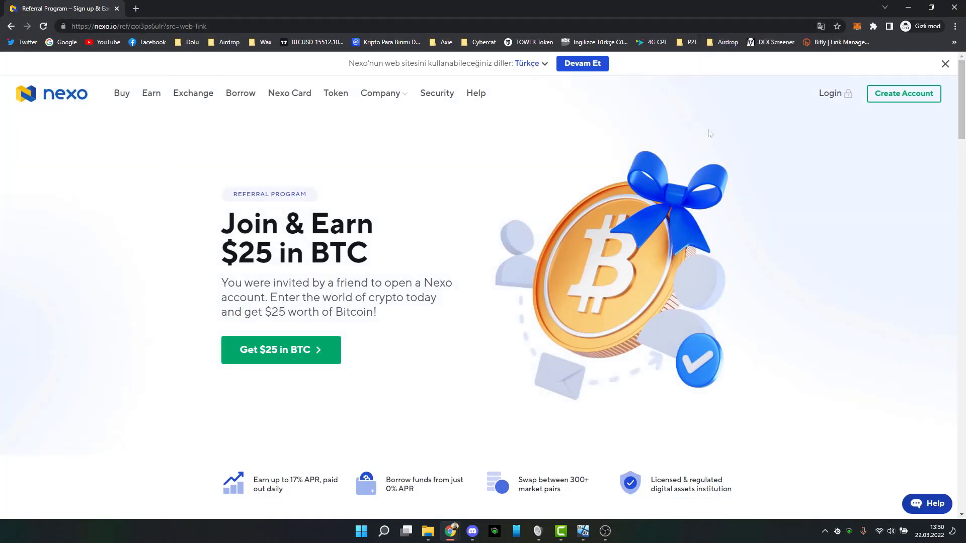
# Step: Start the 'Get $25 in BTC' signup and accept the terms on the Yeni Hesap form
pyautogui.click(278, 356)
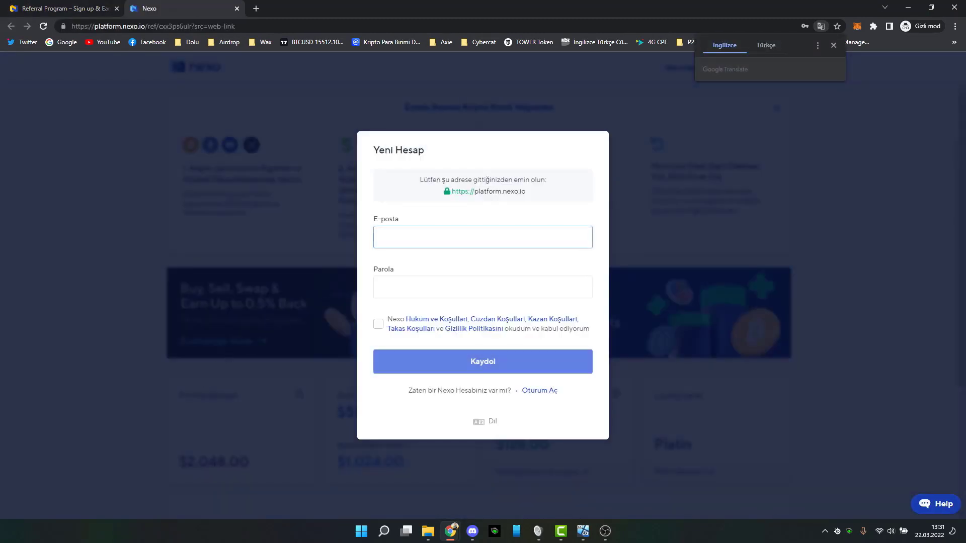
pyautogui.click(421, 284)
pyautogui.click(397, 308)
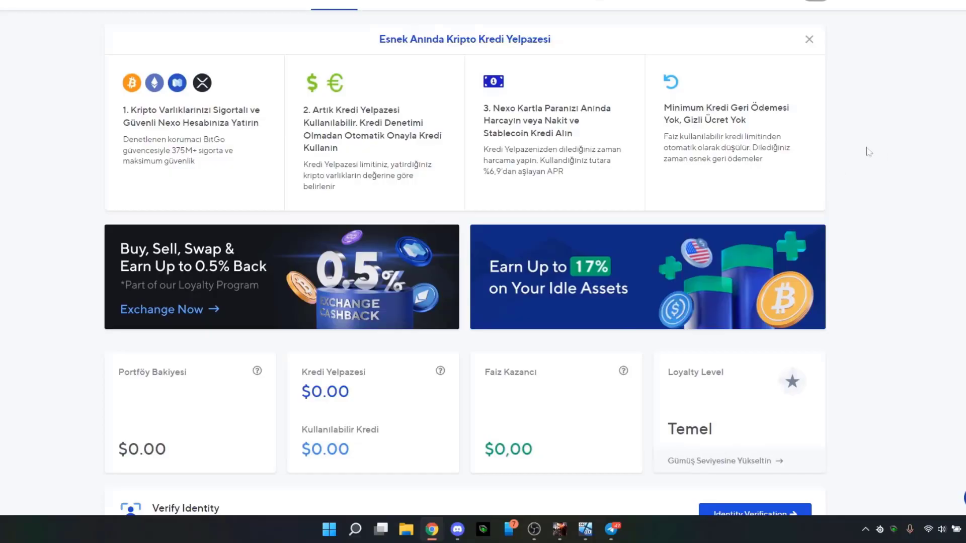
# Step: Open Identity Verification, complete the Personal Info step, and continue to ID document verification
pyautogui.scroll(-4, 873, 153)
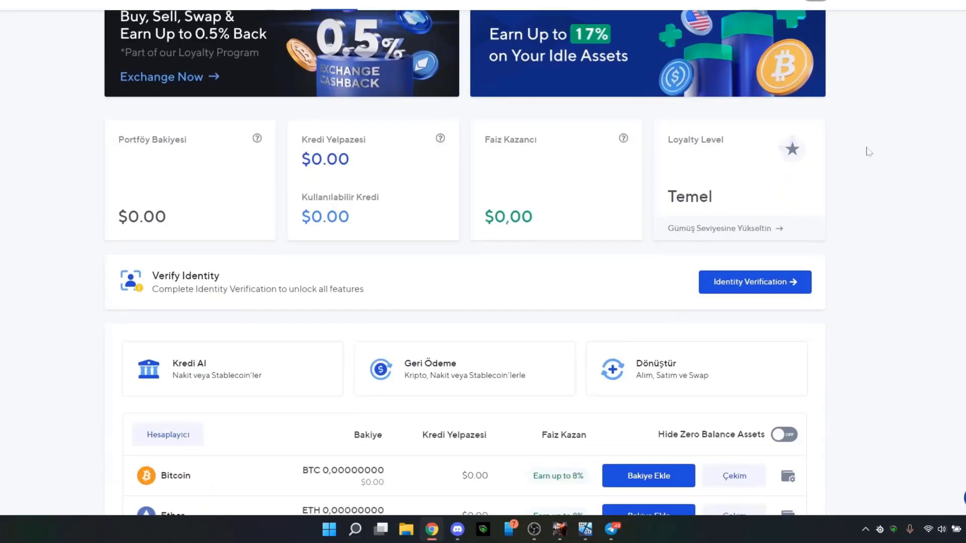
pyautogui.click(767, 288)
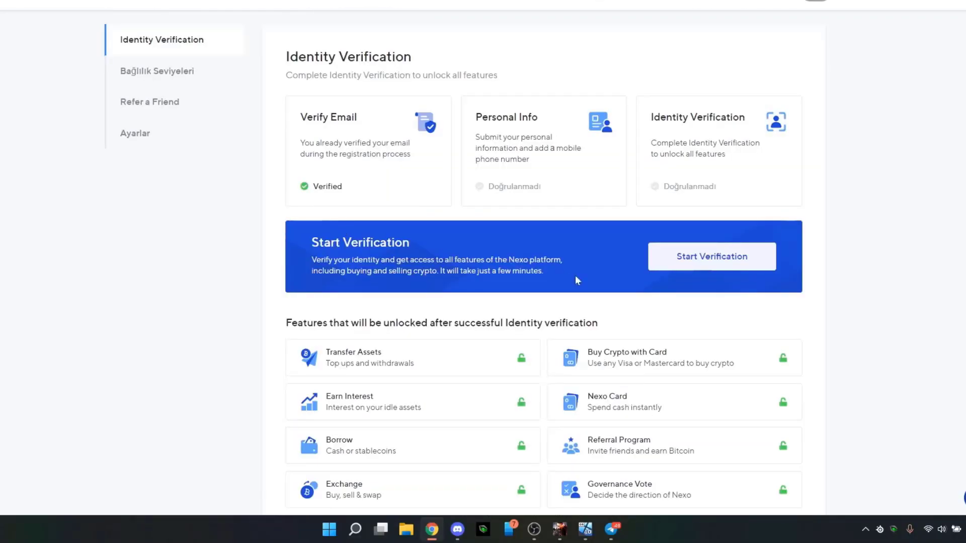
pyautogui.click(722, 269)
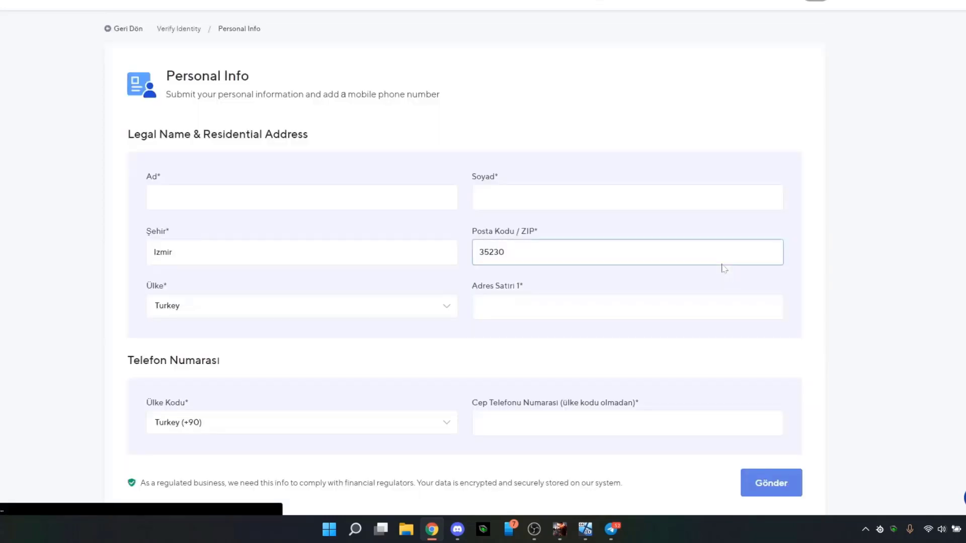
pyautogui.scroll(-1, 483, 272)
pyautogui.scroll(-4, 565, 450)
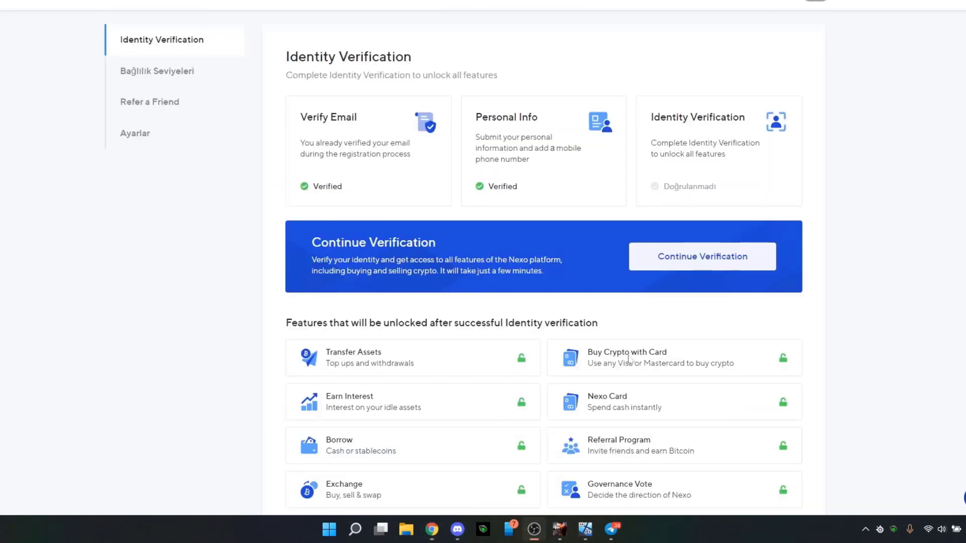
pyautogui.click(748, 271)
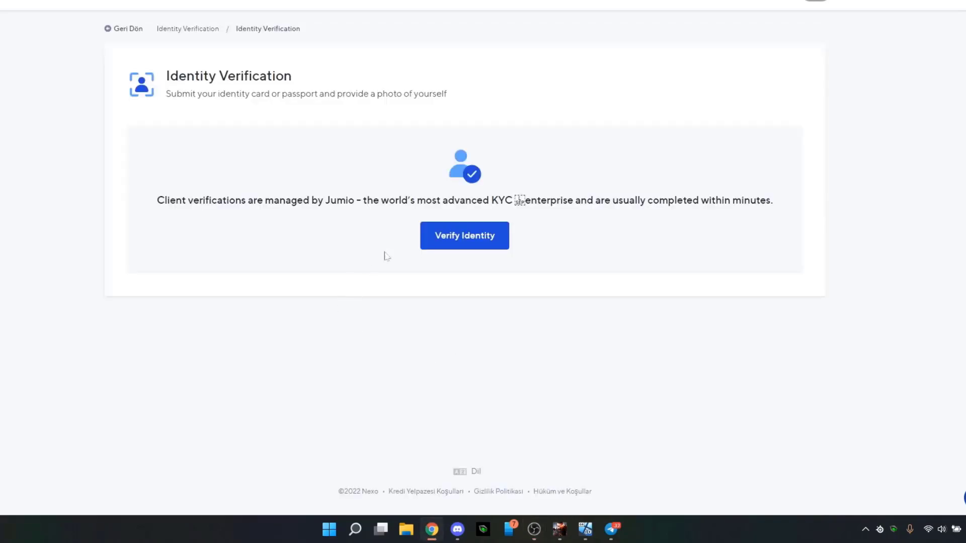
# Step: Run the Jumio check with a photographed national ID card, continuing on mobile via an e-mailed link
pyautogui.click(453, 237)
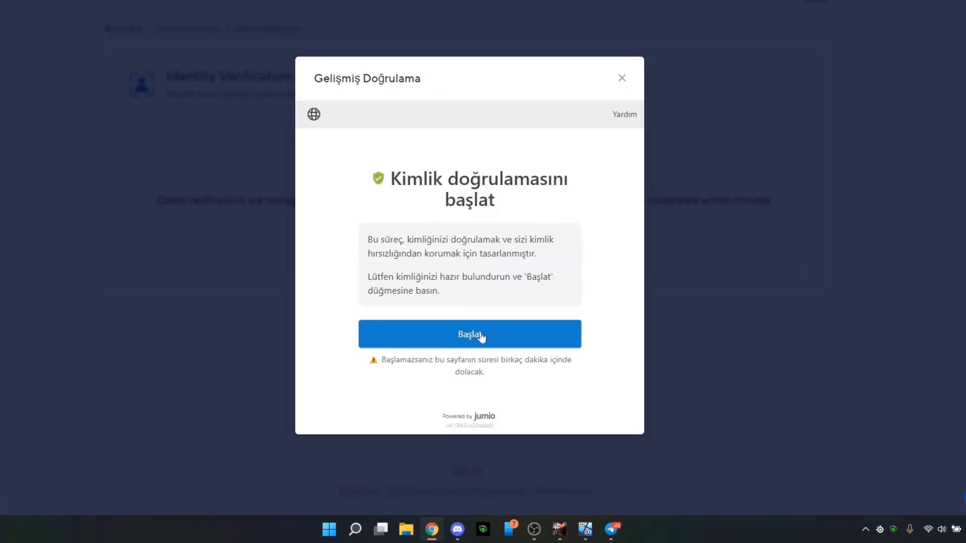
pyautogui.click(482, 337)
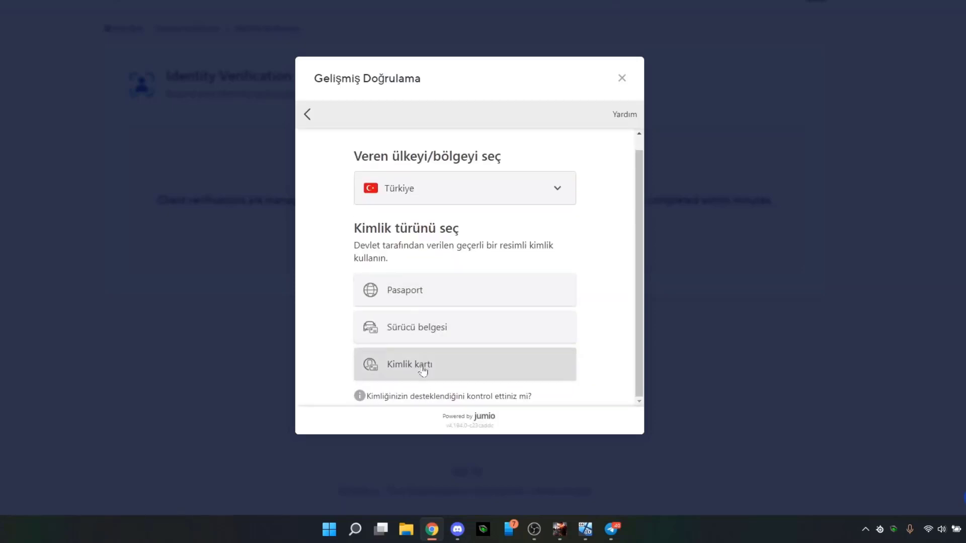
pyautogui.click(455, 373)
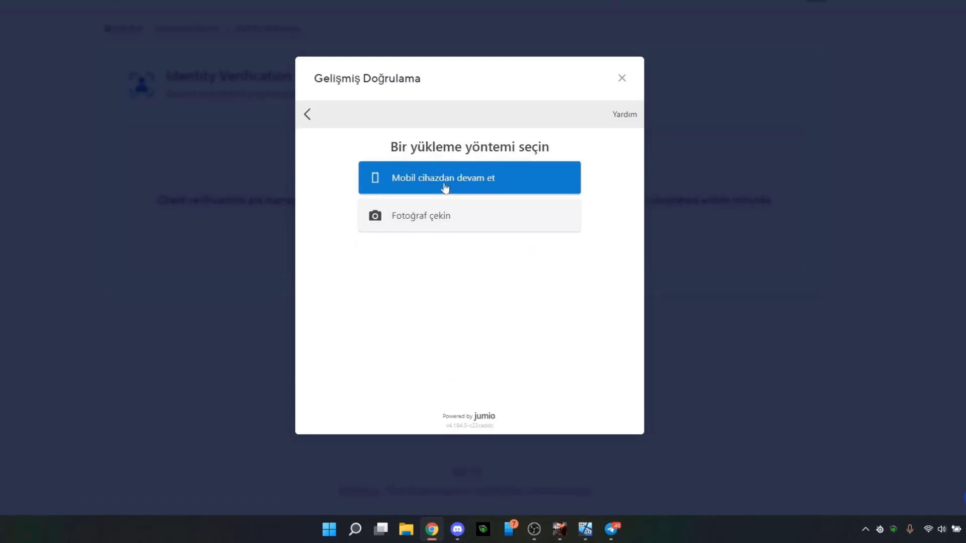
pyautogui.click(439, 227)
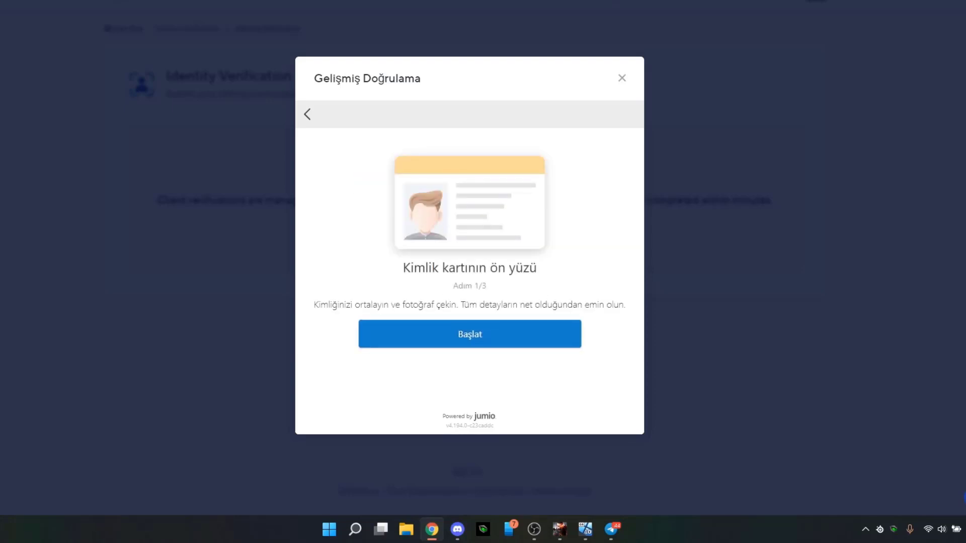
pyautogui.click(470, 334)
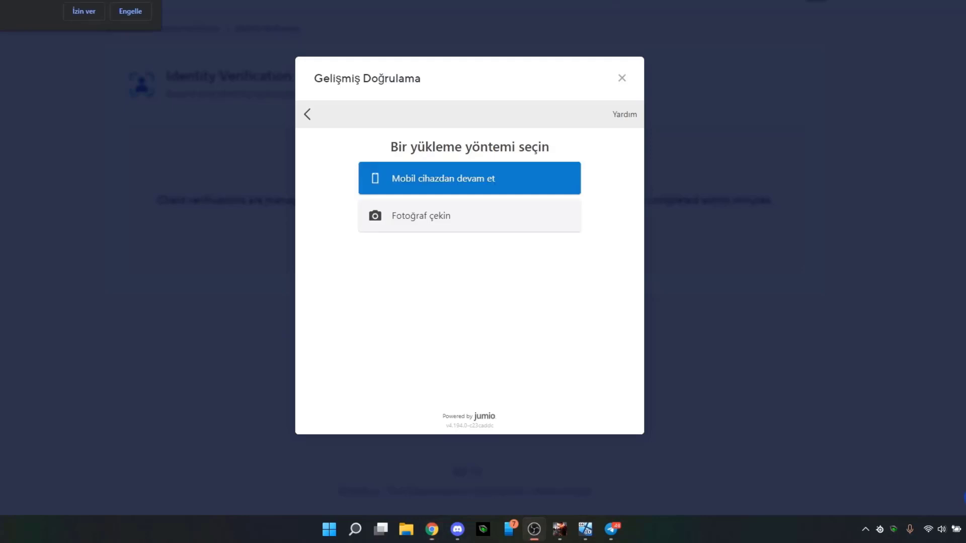
pyautogui.click(513, 179)
pyautogui.click(384, 232)
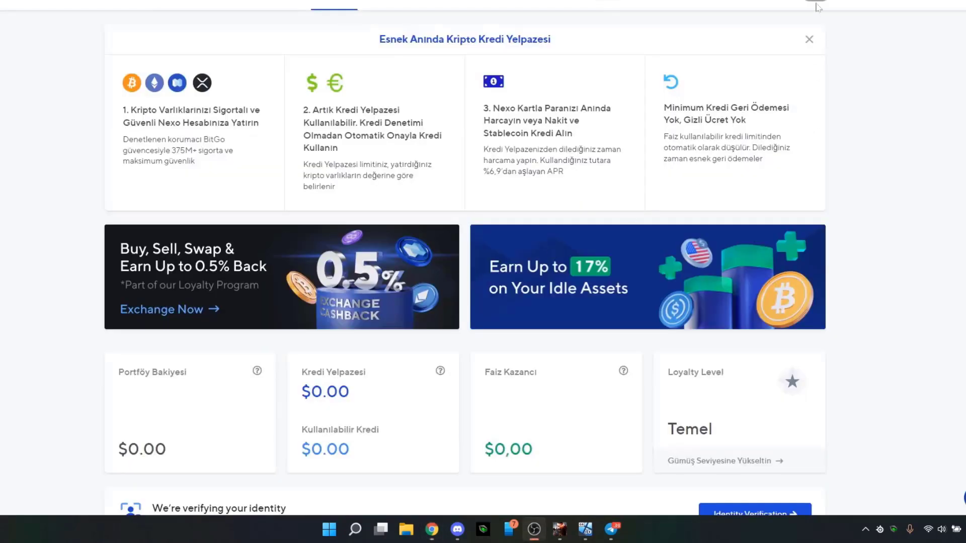
# Step: Check on the Profilim page that all verification cards show Verified, then switch to Discord
pyautogui.click(816, 2)
pyautogui.click(794, 15)
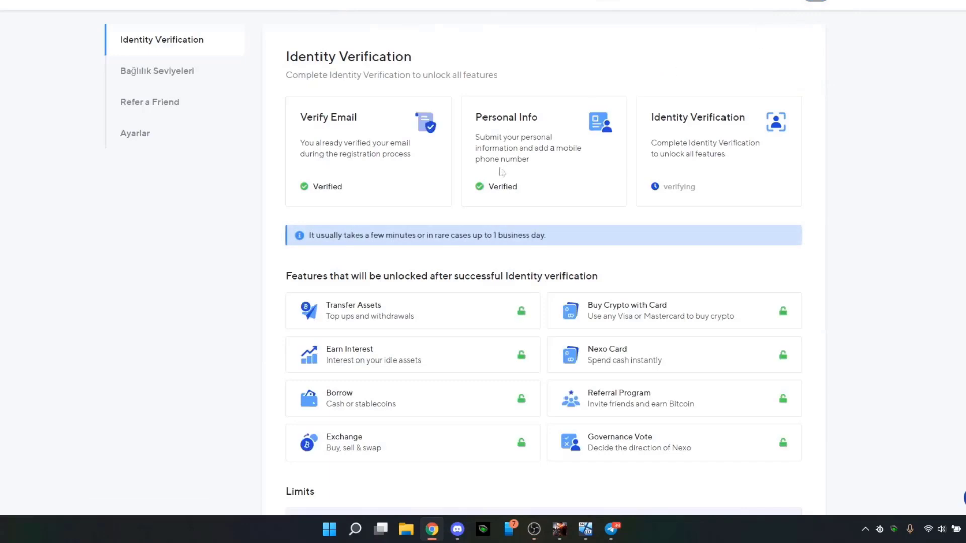
pyautogui.moveTo(633, 85); pyautogui.dragTo(745, 188)
pyautogui.click(746, 188)
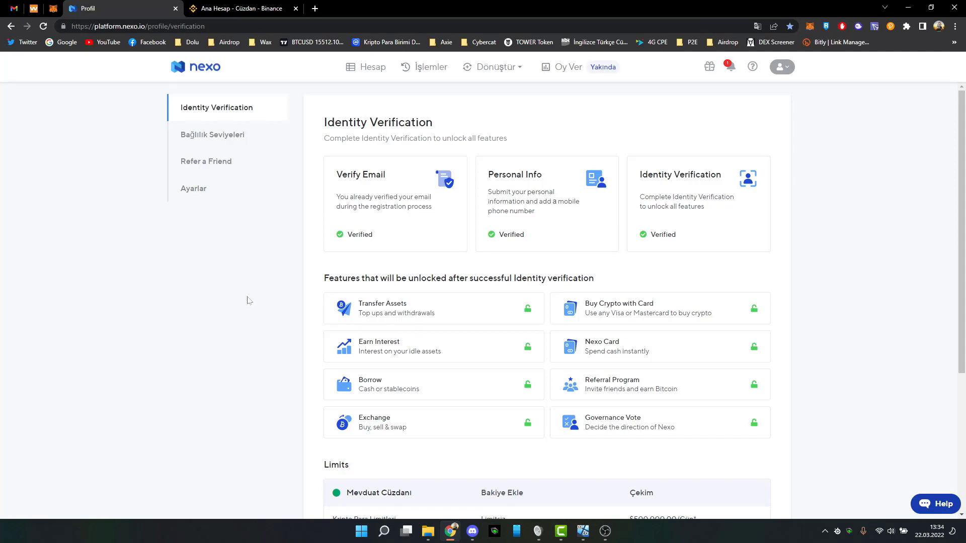
pyautogui.click(471, 531)
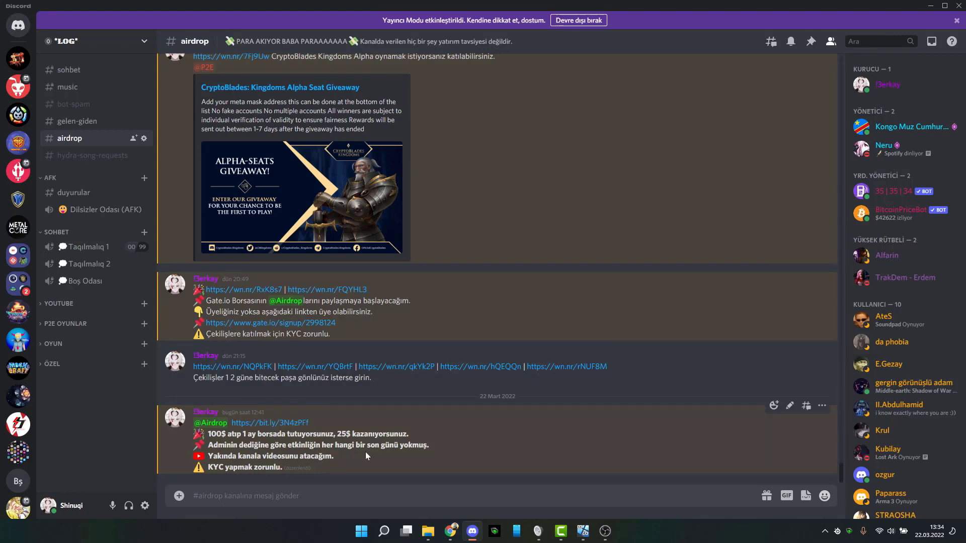
pyautogui.moveTo(470, 529)
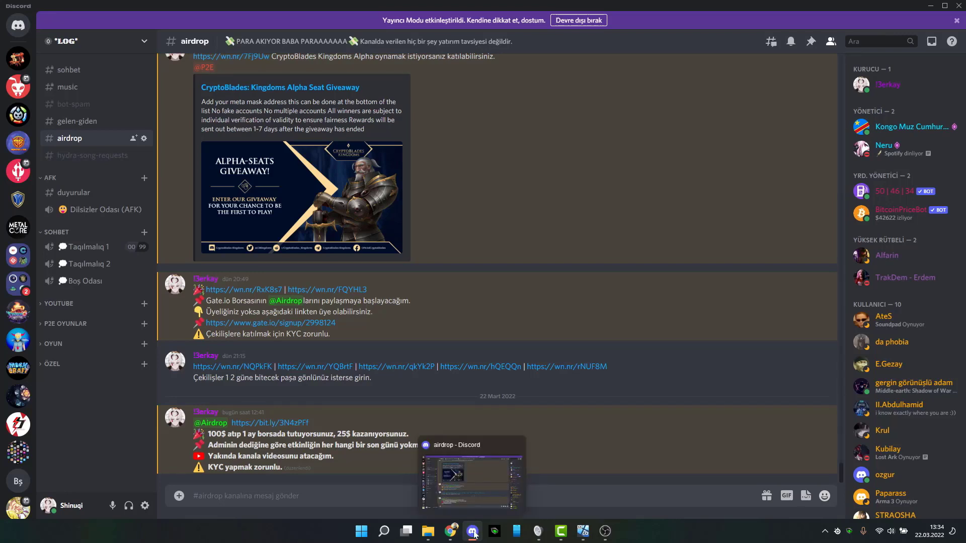
# Step: Find Litecoin in the Hesap asset list and open its Bakiye Ekle deposit dialog
pyautogui.click(473, 531)
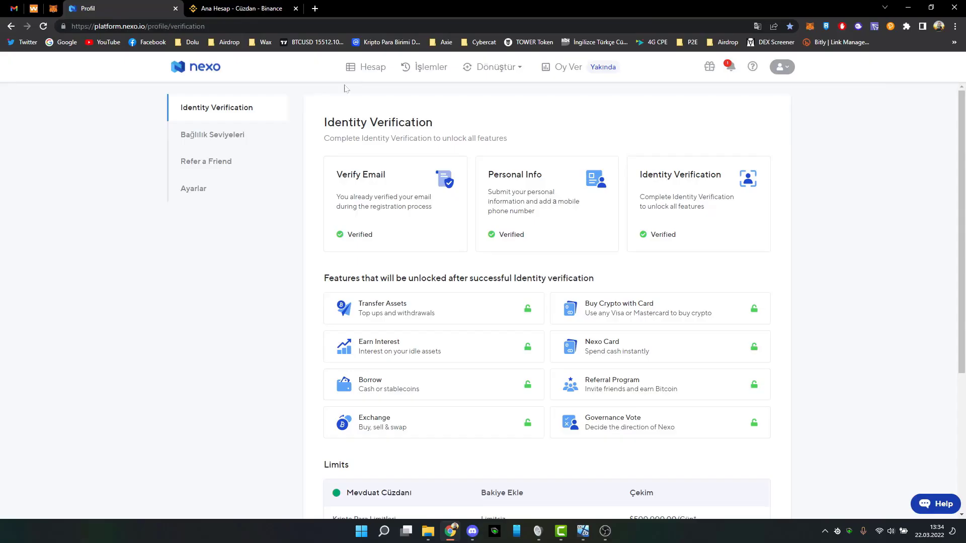
pyautogui.click(370, 67)
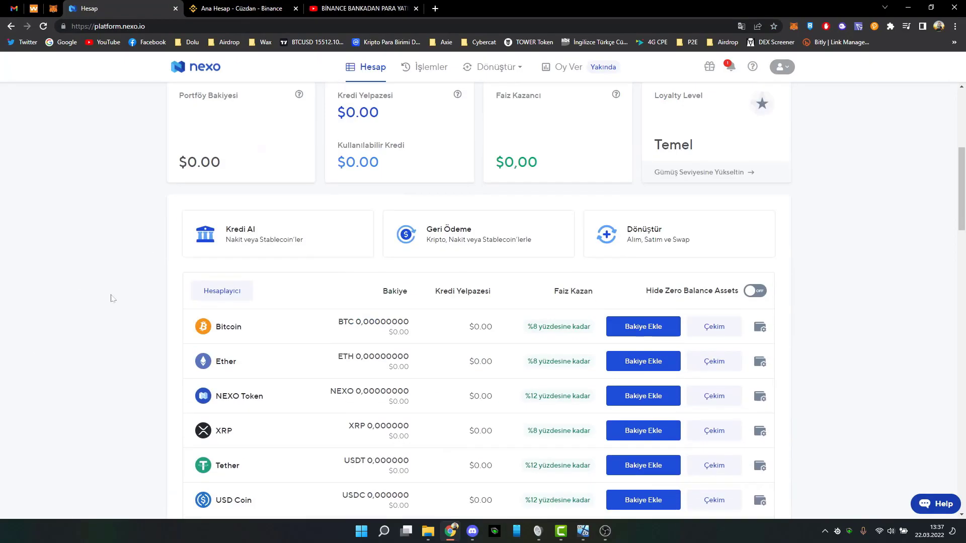
pyautogui.scroll(-3, 108, 298)
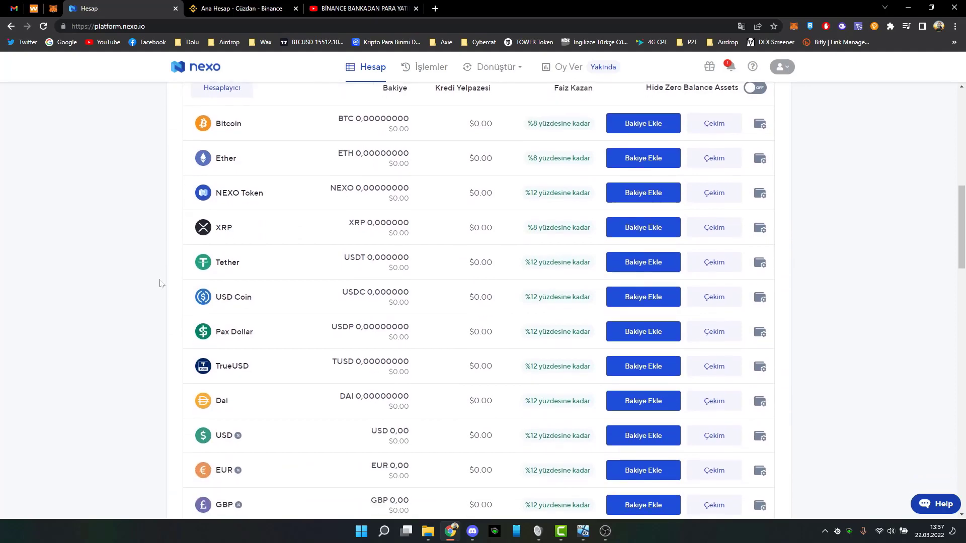
pyautogui.scroll(-5, 276, 308)
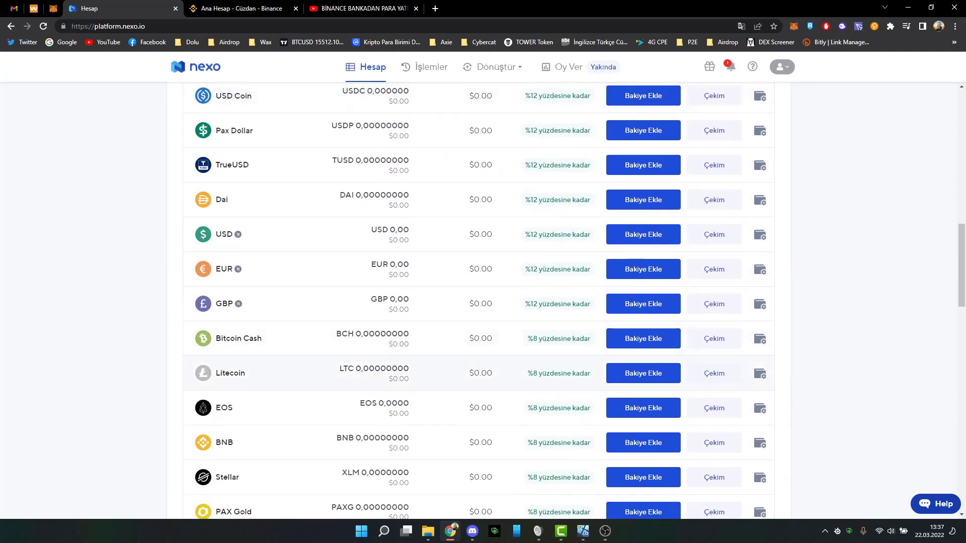
pyautogui.doubleClick(230, 373)
pyautogui.scroll(7, 261, 312)
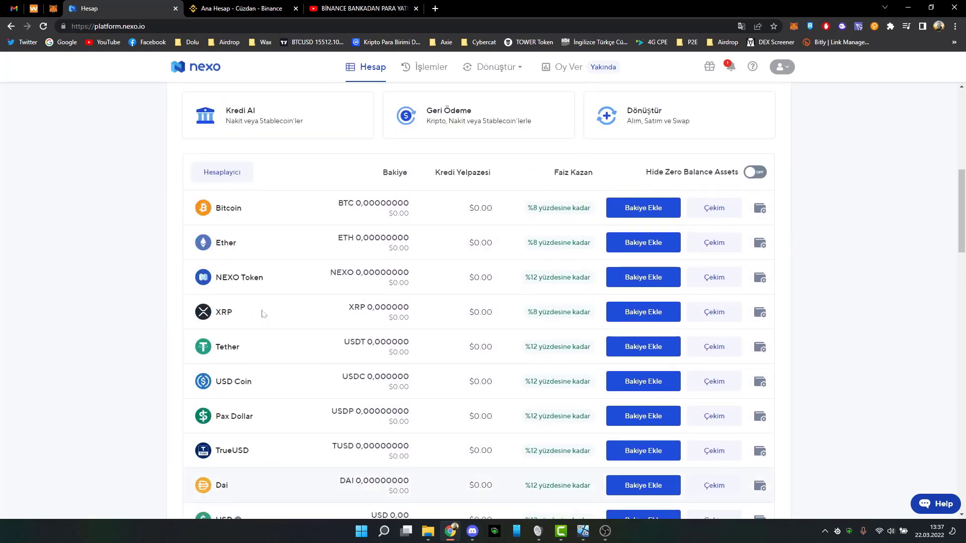
pyautogui.scroll(-5, 265, 341)
pyautogui.scroll(-3, 304, 296)
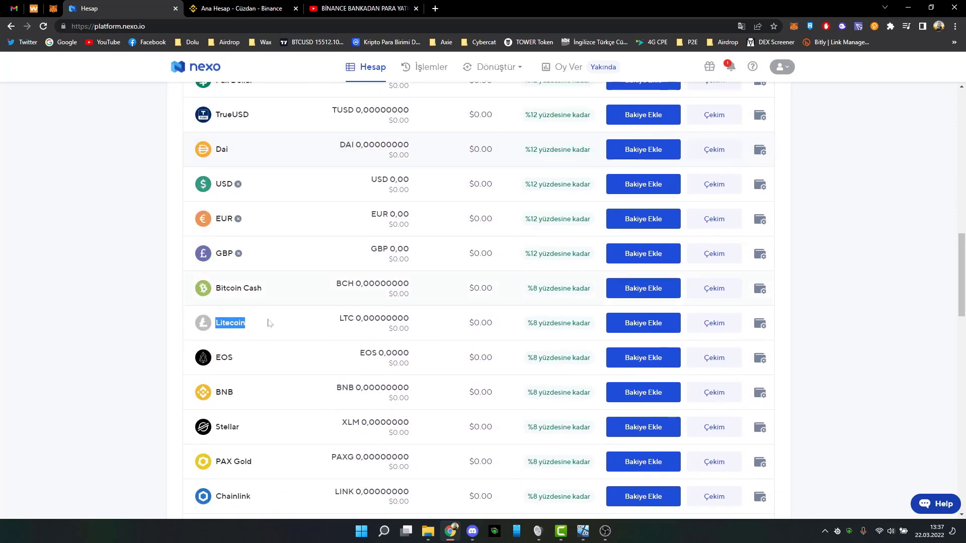
pyautogui.click(266, 321)
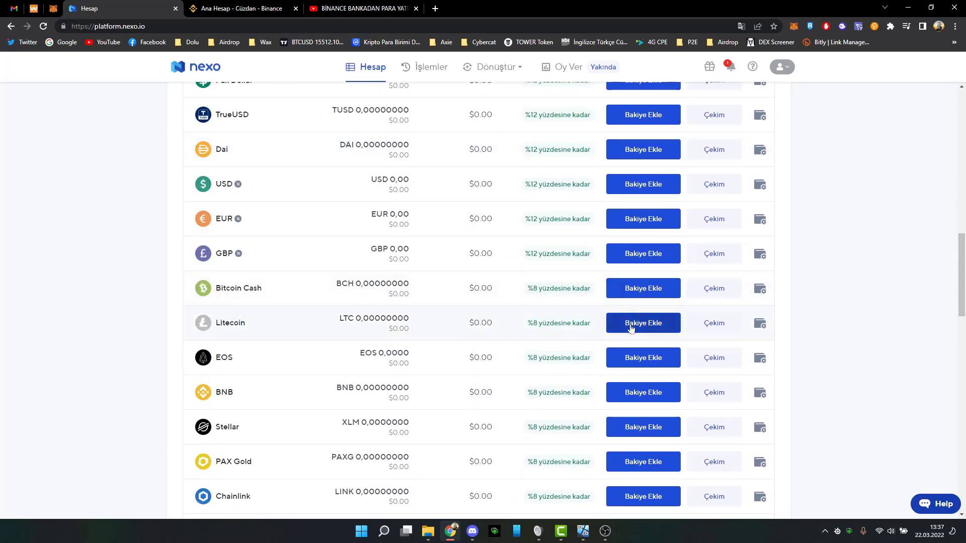
pyautogui.click(649, 326)
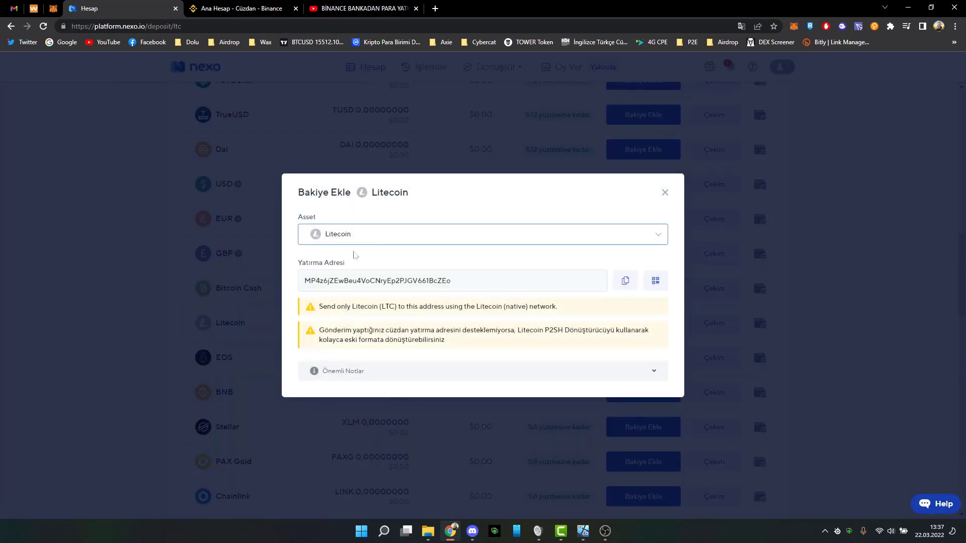
# Step: Copy the Nexo Litecoin deposit address (Yatırma Adresi) and go to the Binance wallet tab
pyautogui.click(616, 286)
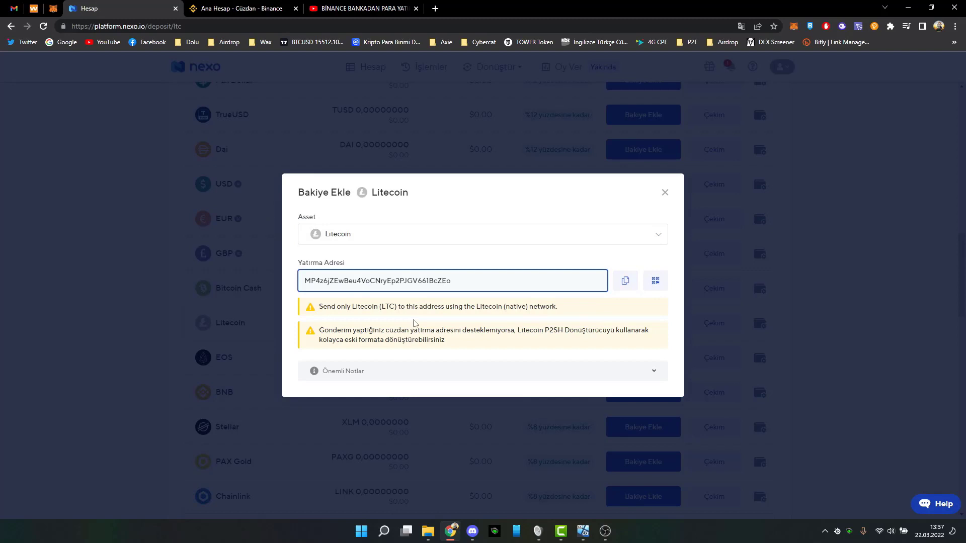
pyautogui.click(230, 10)
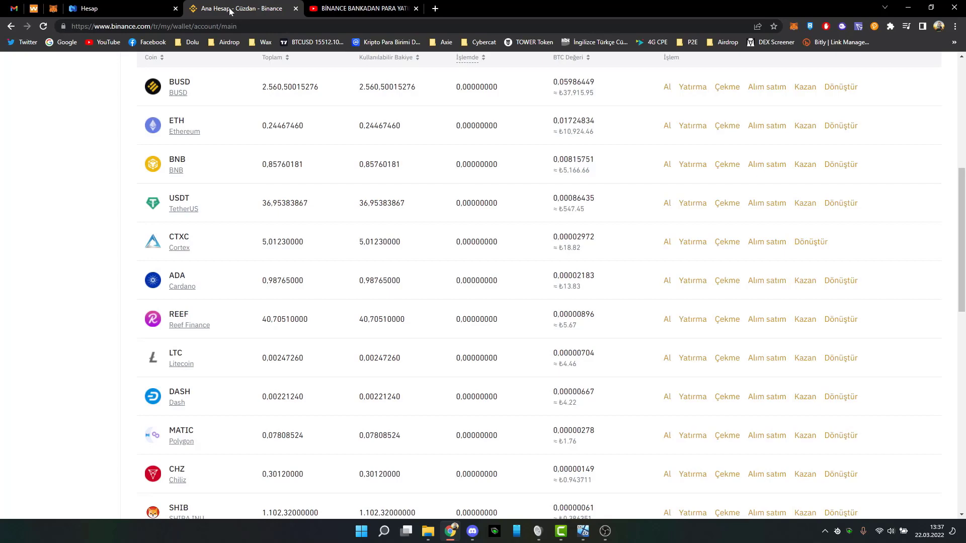
pyautogui.scroll(6, 365, 306)
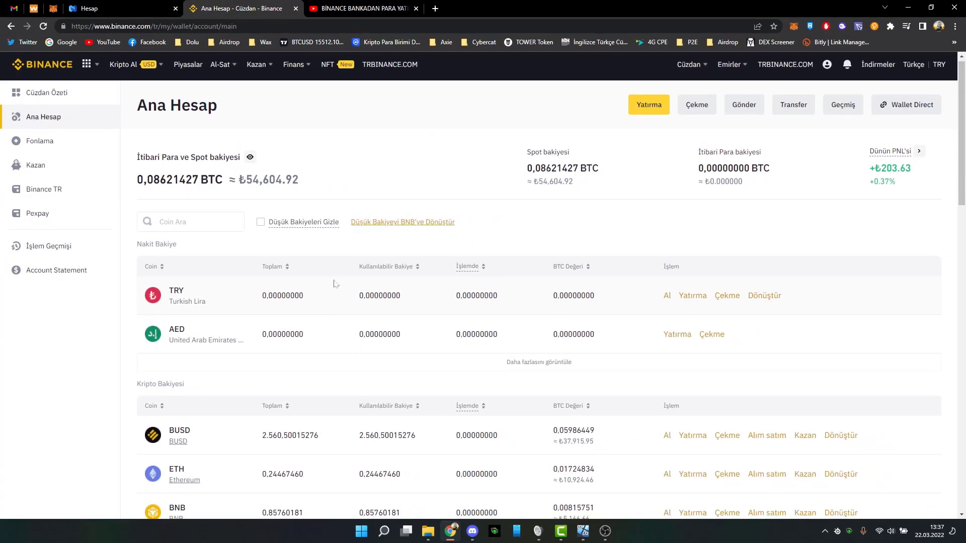
pyautogui.scroll(-3, 335, 282)
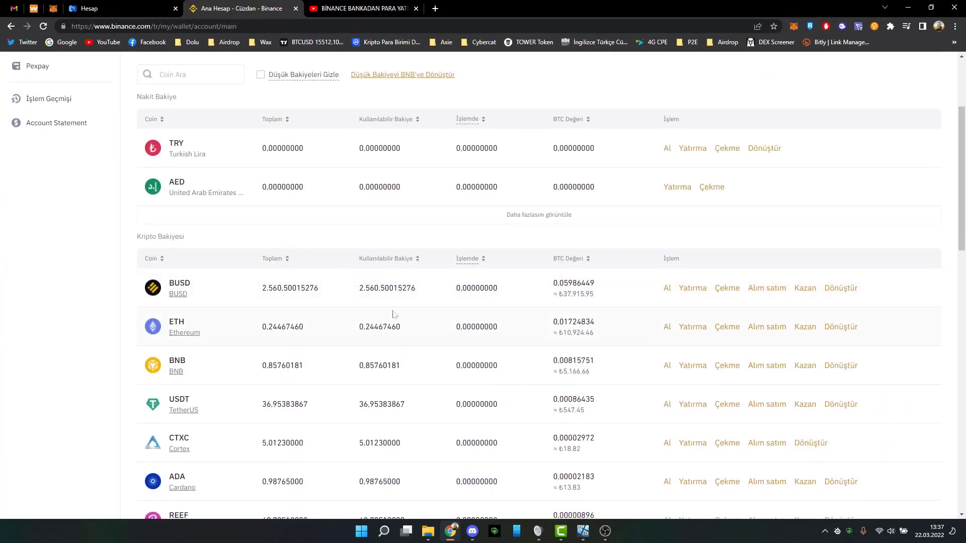
pyautogui.scroll(1, 394, 314)
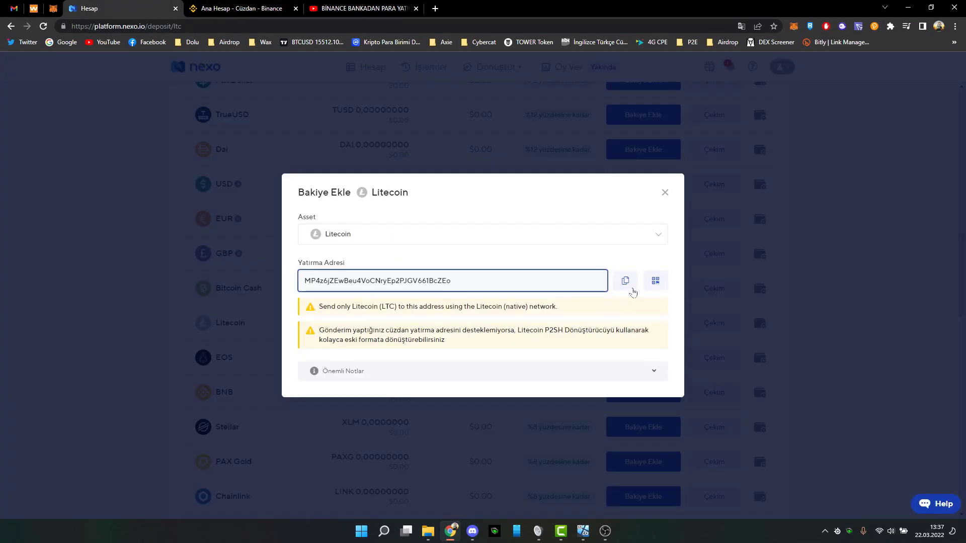
pyautogui.click(631, 289)
pyautogui.click(222, 7)
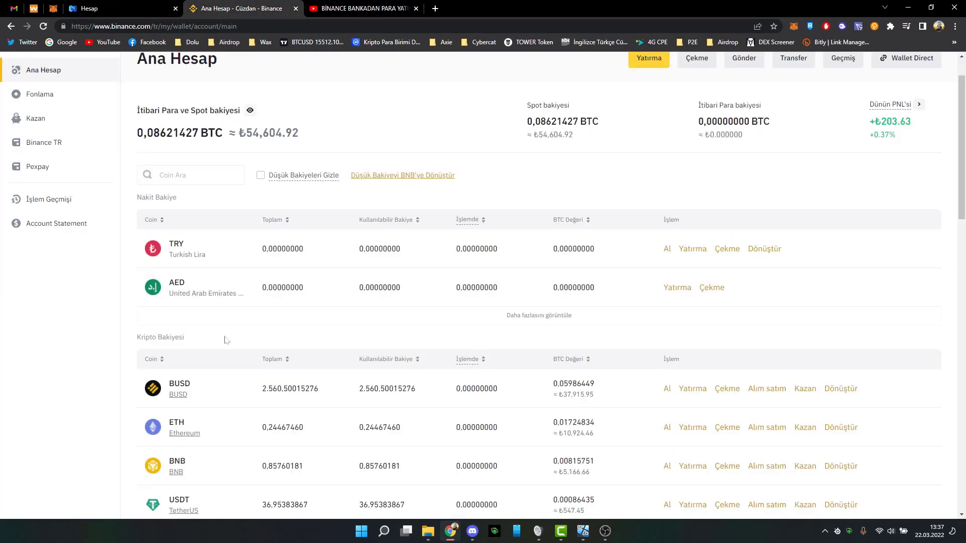
# Step: Search Piyasalar for 'ltc' and open LTC/BUSD in the Gelişmiş Alım Satım view
pyautogui.scroll(-3, 237, 390)
pyautogui.scroll(3, 300, 372)
pyautogui.scroll(1, 299, 387)
pyautogui.moveTo(221, 68)
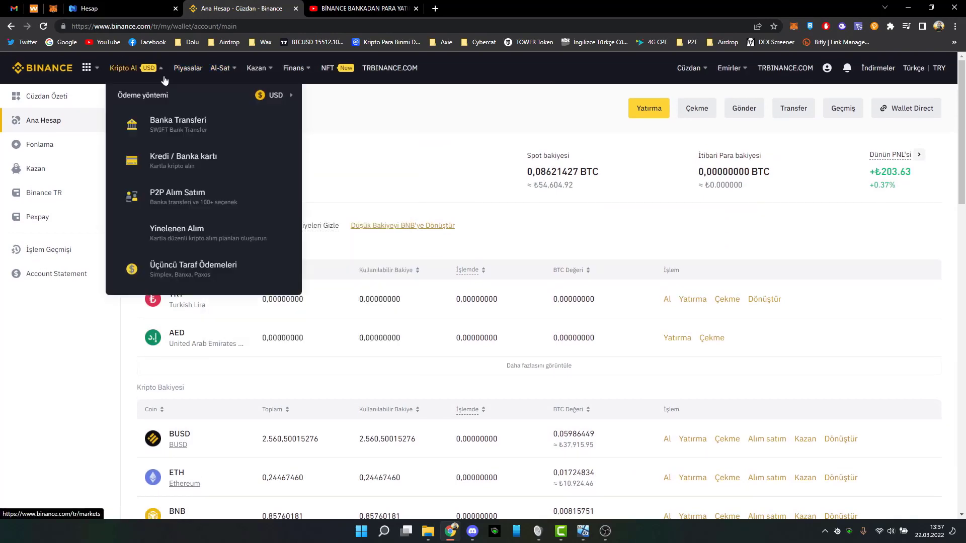
pyautogui.click(190, 72)
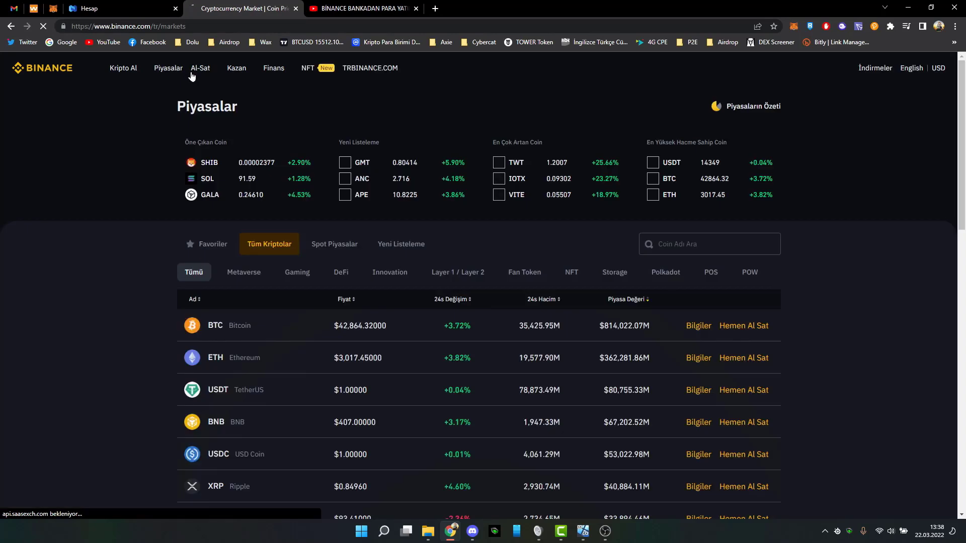
pyautogui.write('ltc')
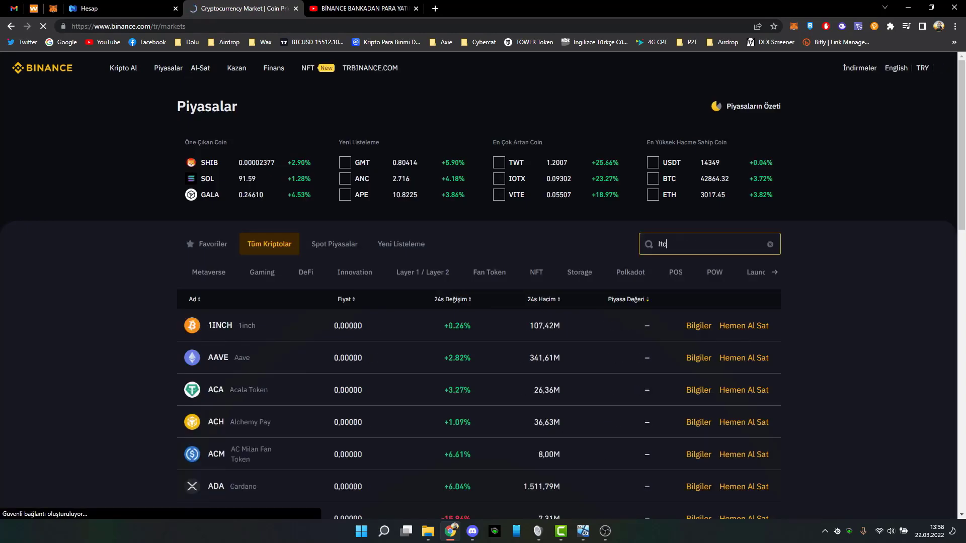
pyautogui.click(737, 326)
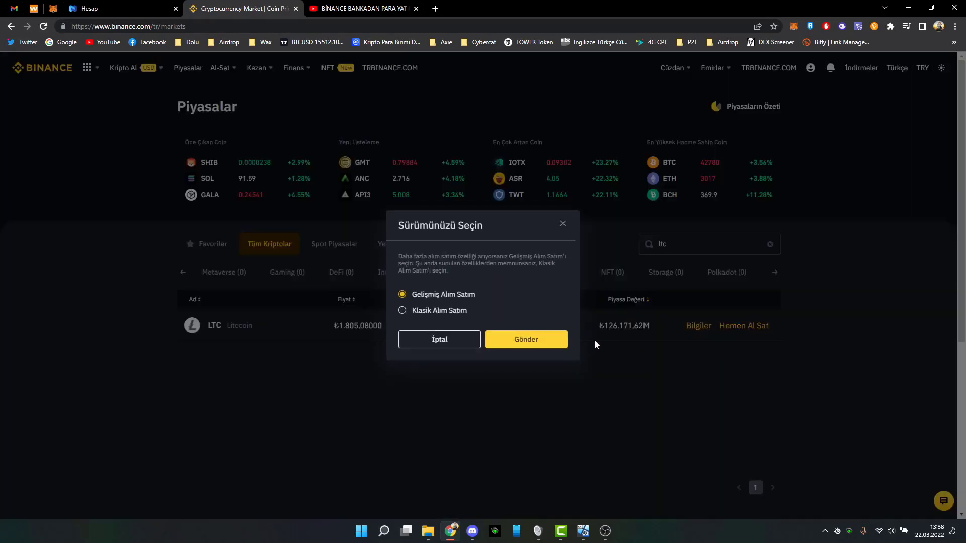
pyautogui.click(521, 344)
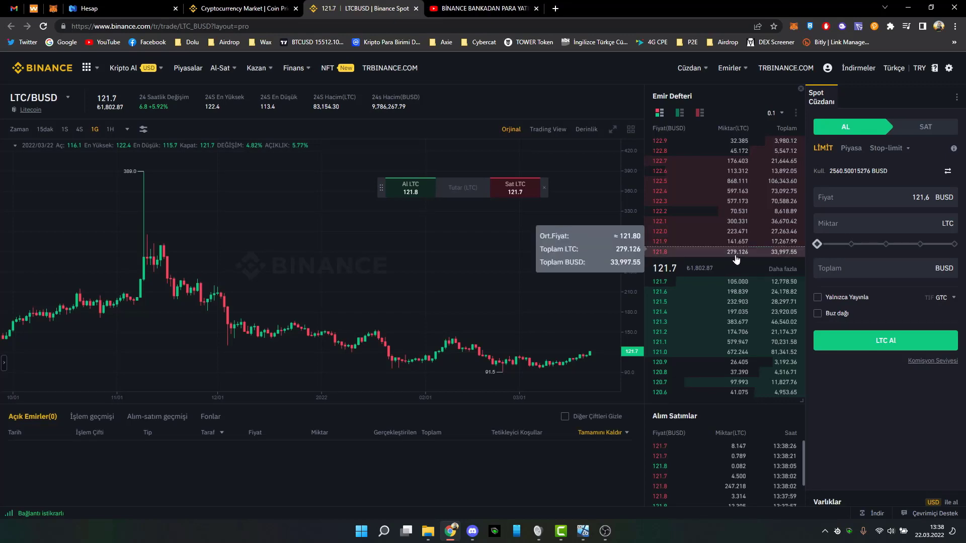
# Step: Place a 104 BUSD limit buy of LTC at 121.8 and confirm it filled in trade history
pyautogui.click(681, 281)
pyautogui.click(885, 268)
pyautogui.write('104,0172')
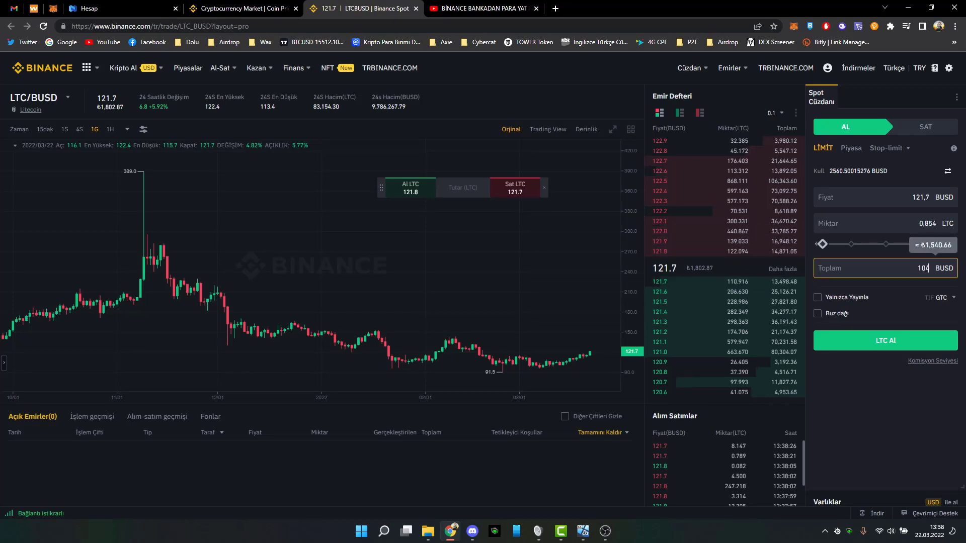
pyautogui.click(876, 347)
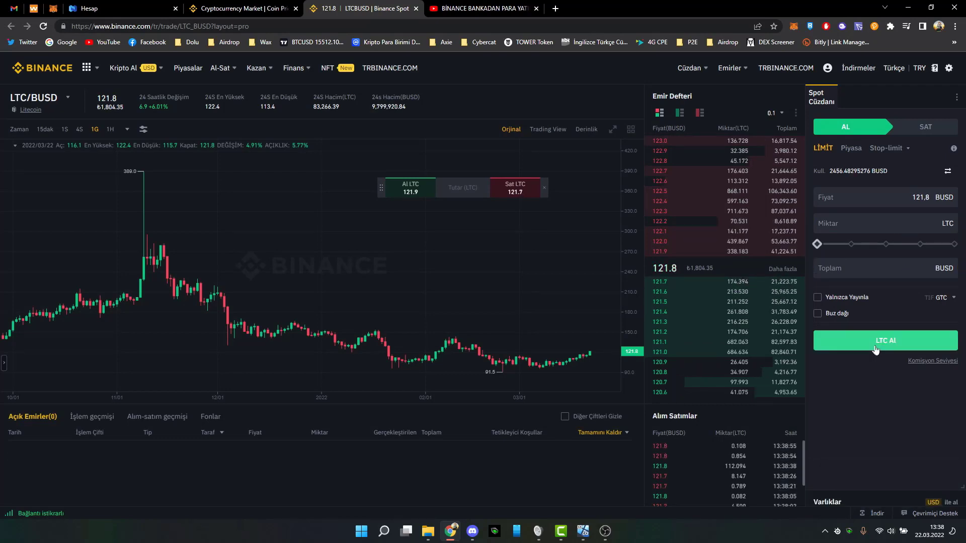
pyautogui.click(86, 420)
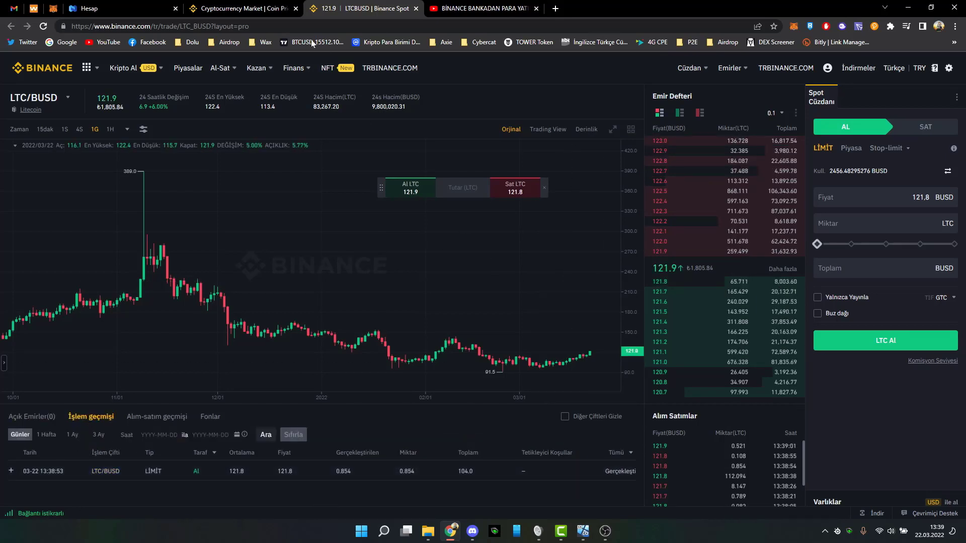
# Step: Return to the markets page and open the Spot Wallet balances
pyautogui.click(271, 9)
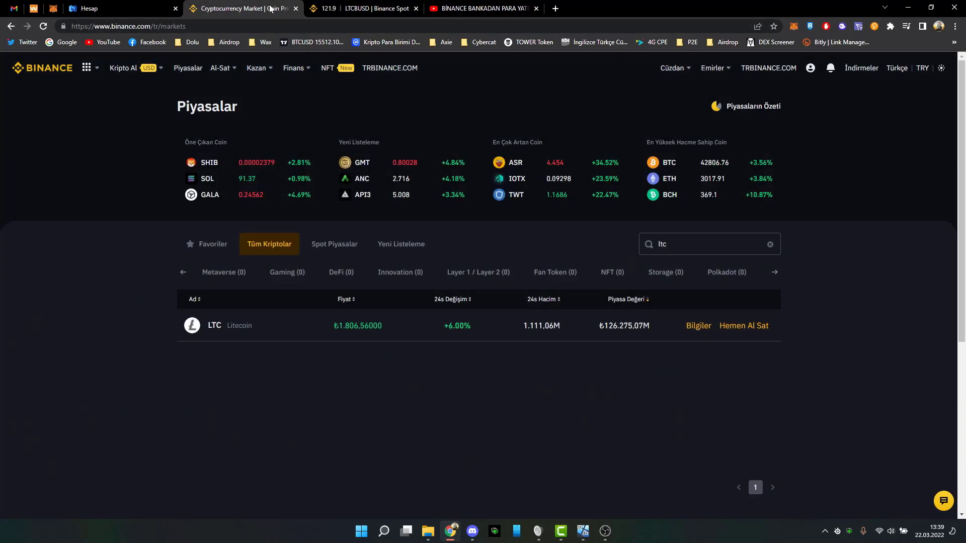
pyautogui.moveTo(676, 69)
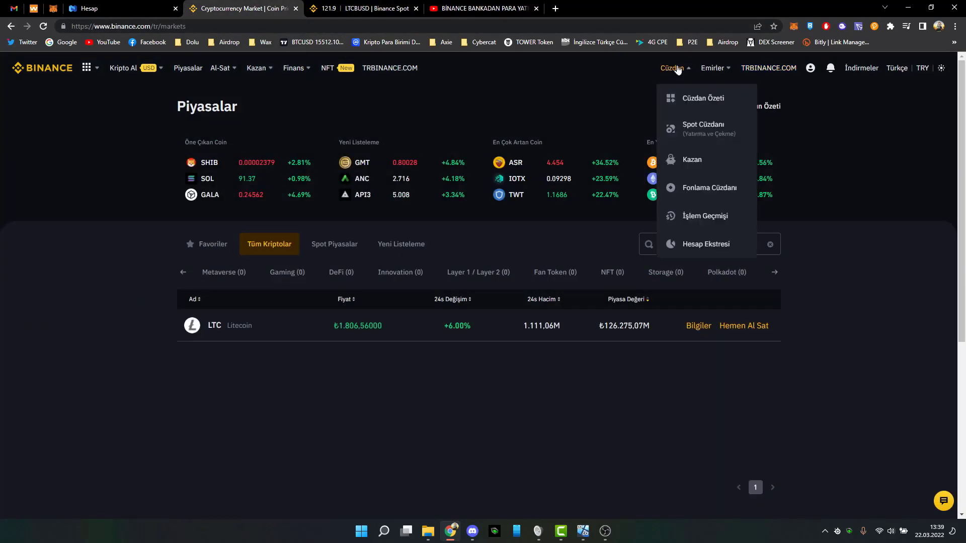
pyautogui.click(695, 132)
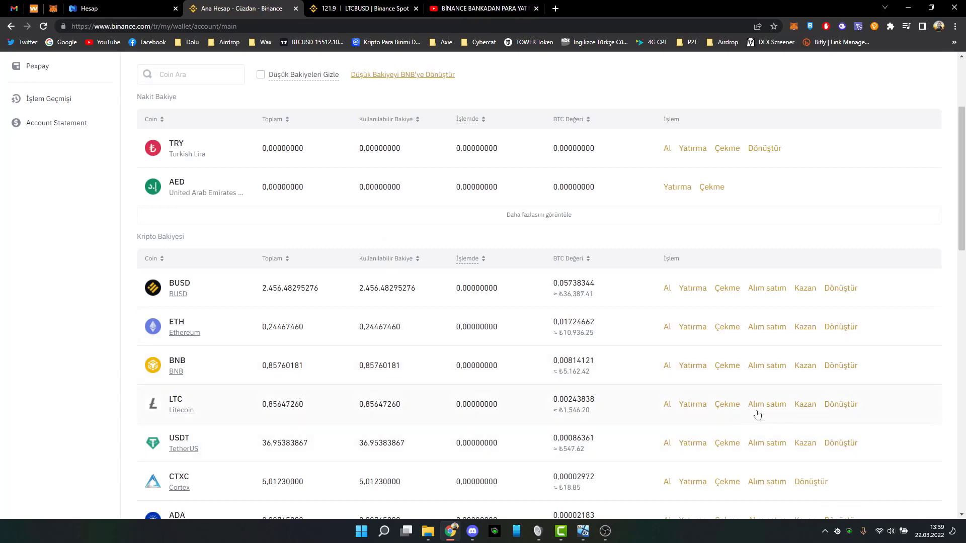
# Step: Filter the wallet balances by 'ltc' to show the LTC row, checking the LTC/BUSD page in between
pyautogui.scroll(2, 211, 302)
pyautogui.click(192, 175)
pyautogui.write('ltc')
pyautogui.scroll(-2, 401, 360)
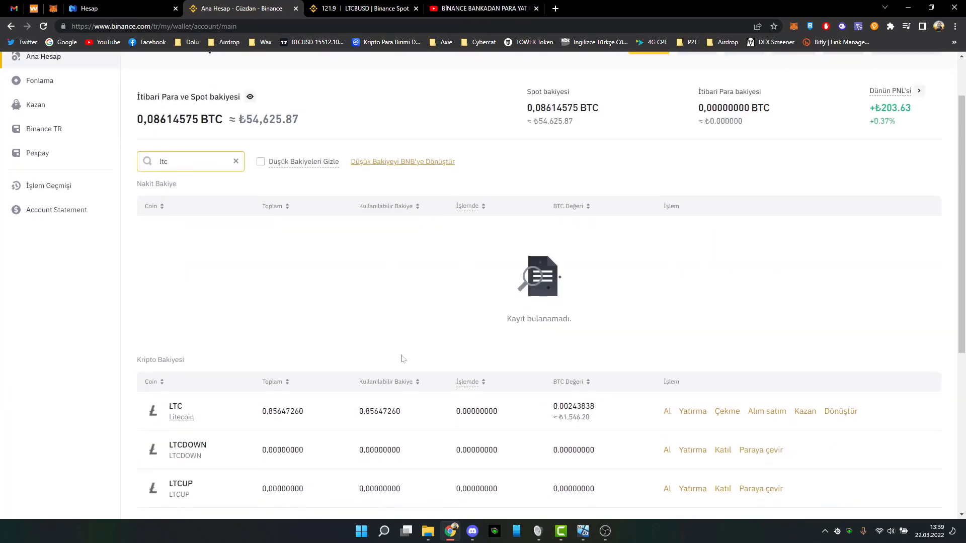
pyautogui.moveTo(760, 322)
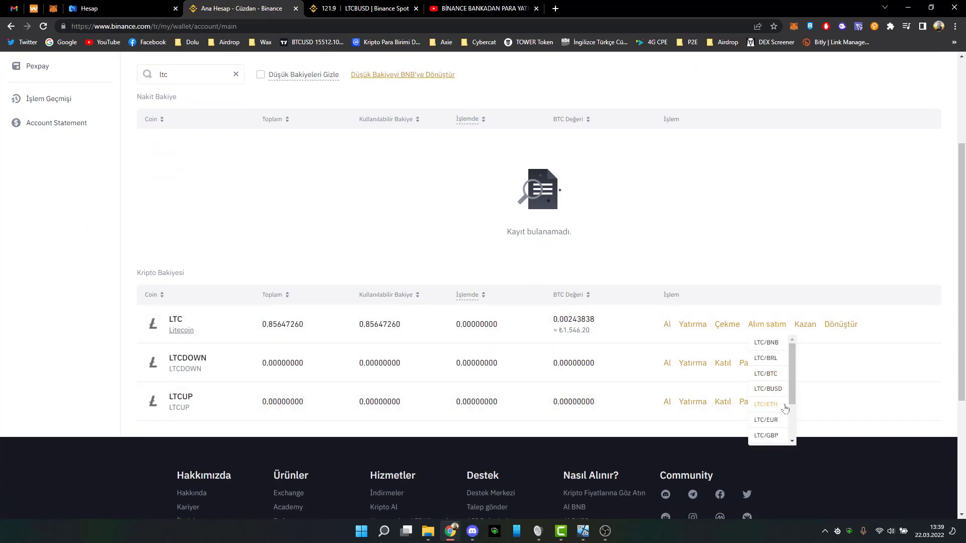
pyautogui.scroll(-3, 775, 407)
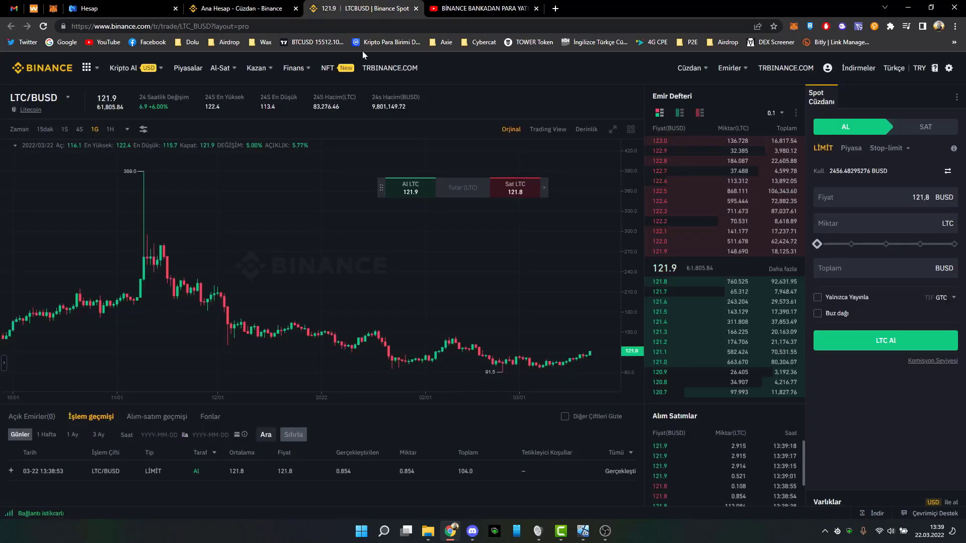
pyautogui.click(360, 8)
pyautogui.click(244, 8)
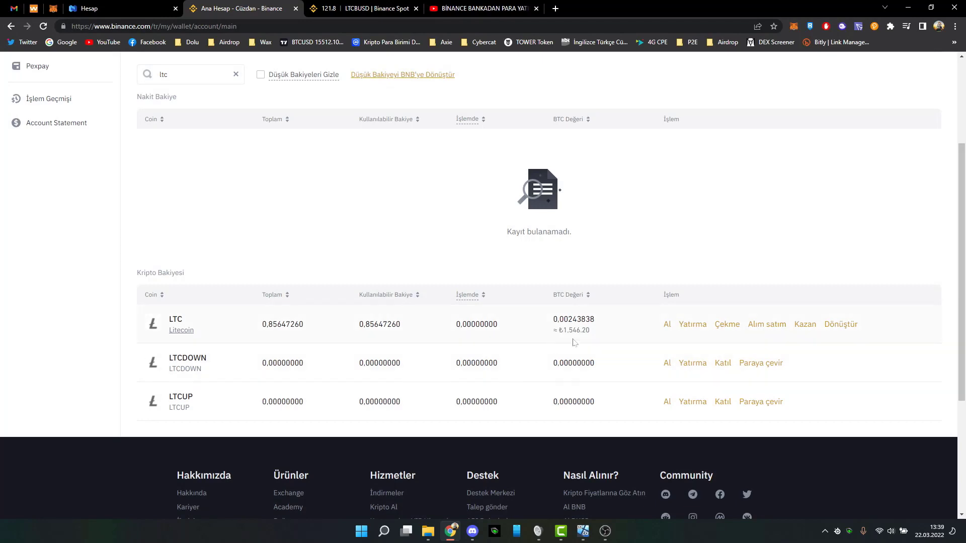
# Step: Start an LTC withdrawal and paste the Nexo Litecoin deposit address as destination
pyautogui.click(724, 326)
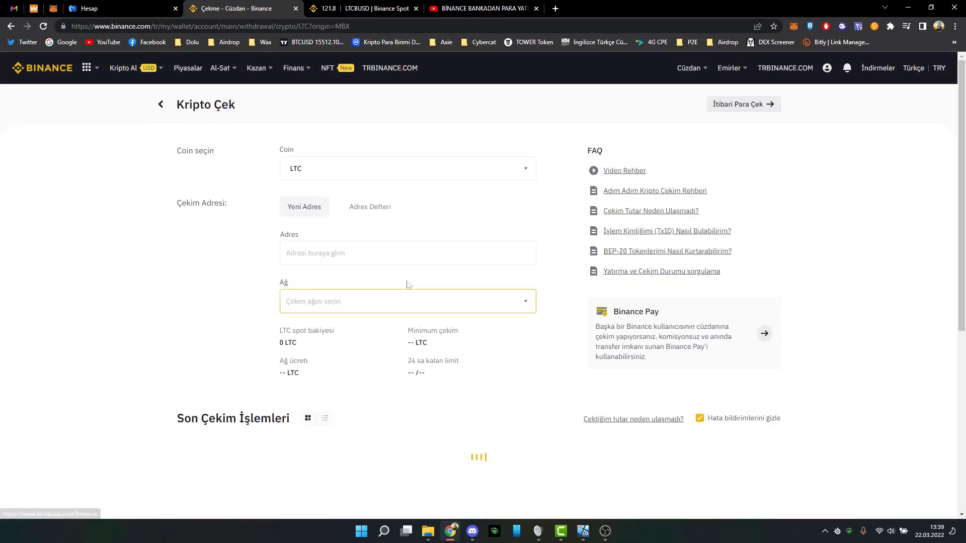
pyautogui.click(120, 9)
pyautogui.click(625, 281)
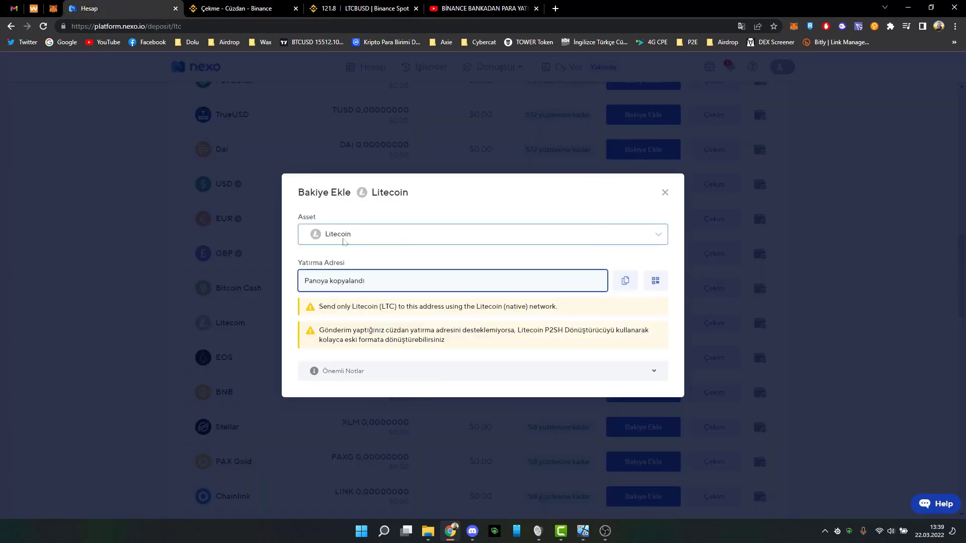
pyautogui.click(237, 8)
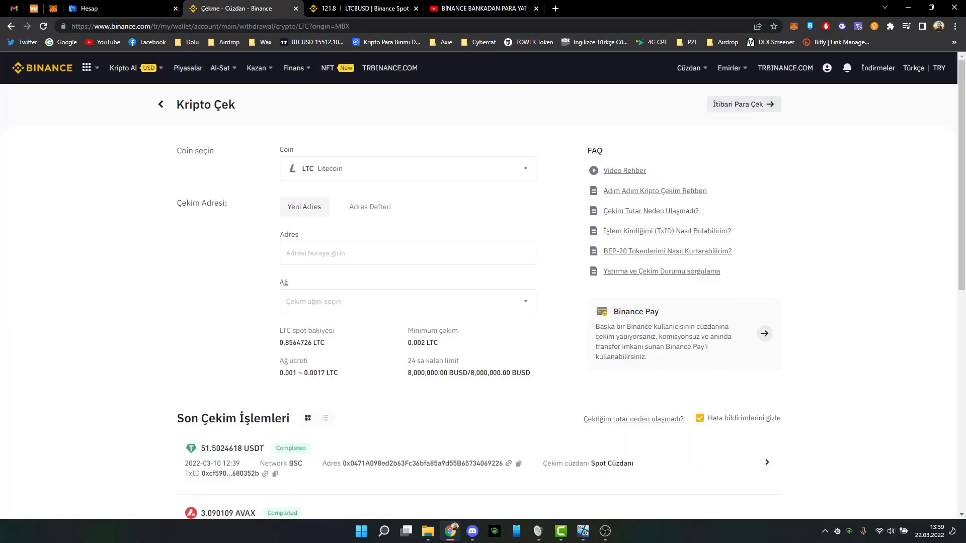
pyautogui.hotkey('ctrl', 'v')
# Step: Withdraw the full LTC balance on the Litecoin network and dismiss the confirmation notices
pyautogui.click(320, 302)
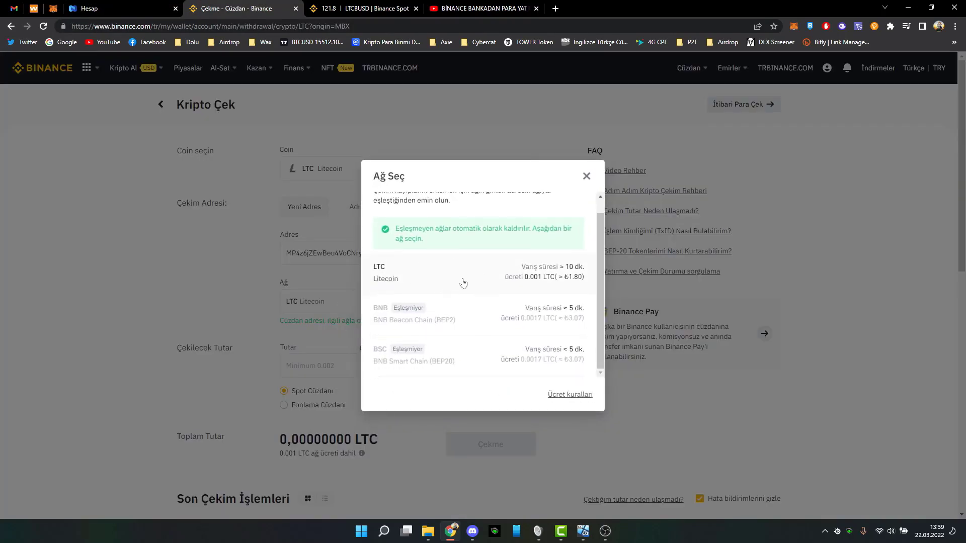
pyautogui.click(459, 282)
pyautogui.scroll(-2, 504, 302)
pyautogui.click(494, 265)
pyautogui.click(486, 354)
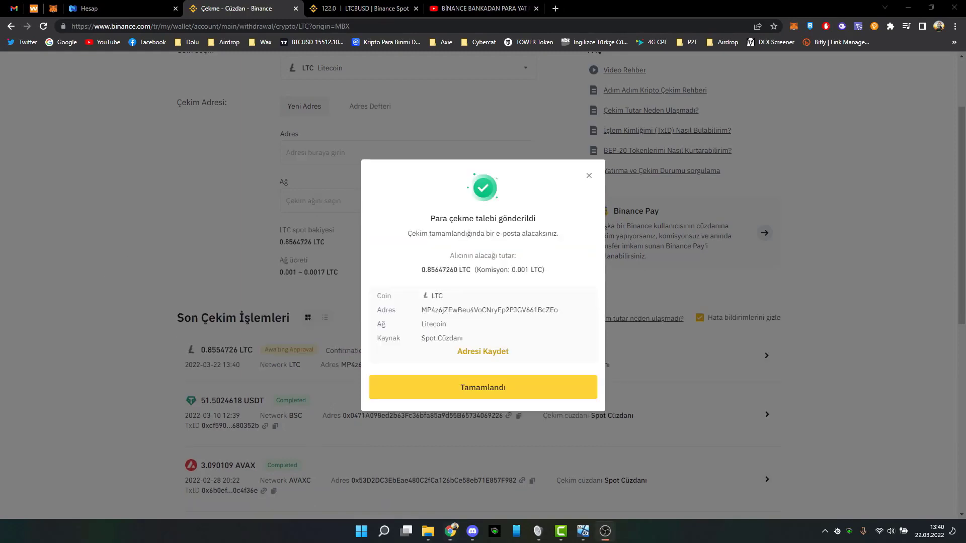
pyautogui.click(516, 388)
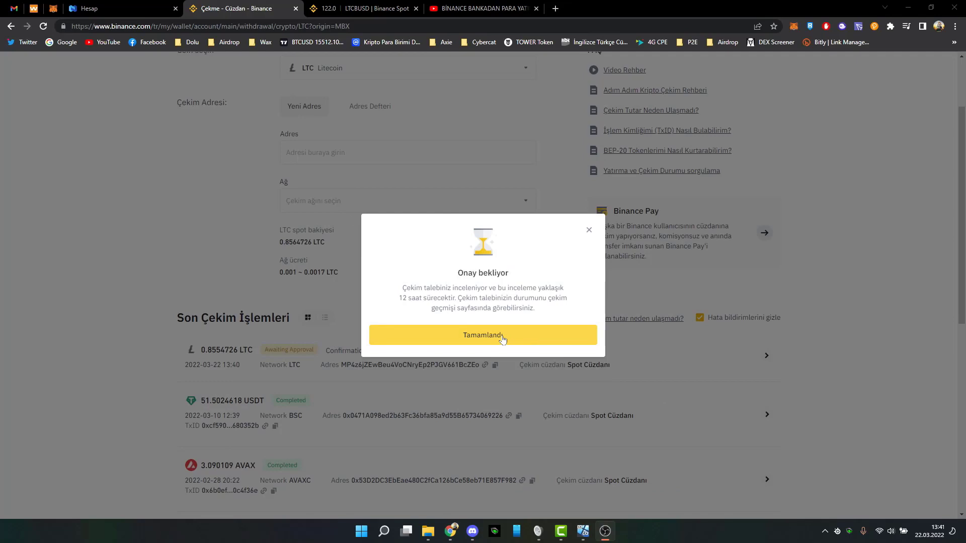
pyautogui.click(445, 337)
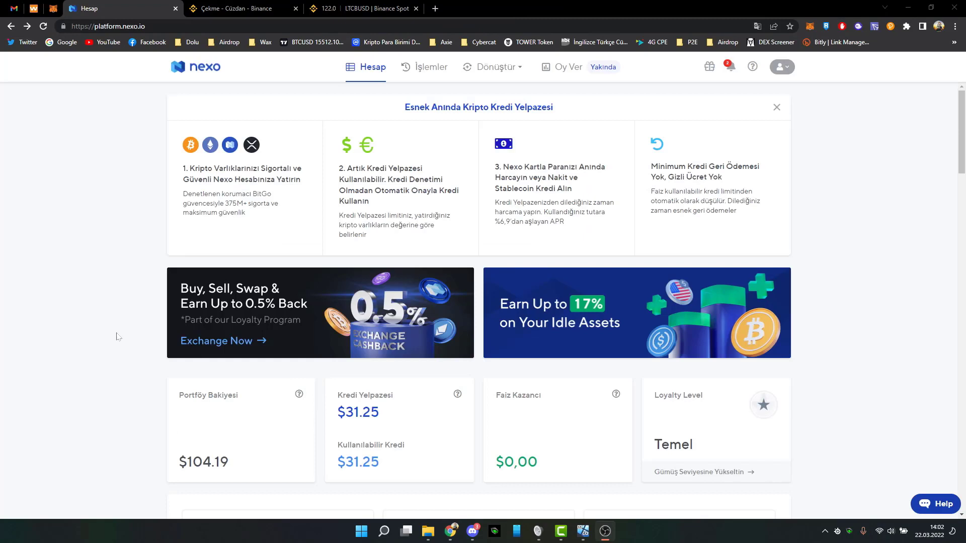
# Step: Hide zero-balance assets so only Litecoin, 0.85547260 LTC worth $104.19, remains listed
pyautogui.click(118, 336)
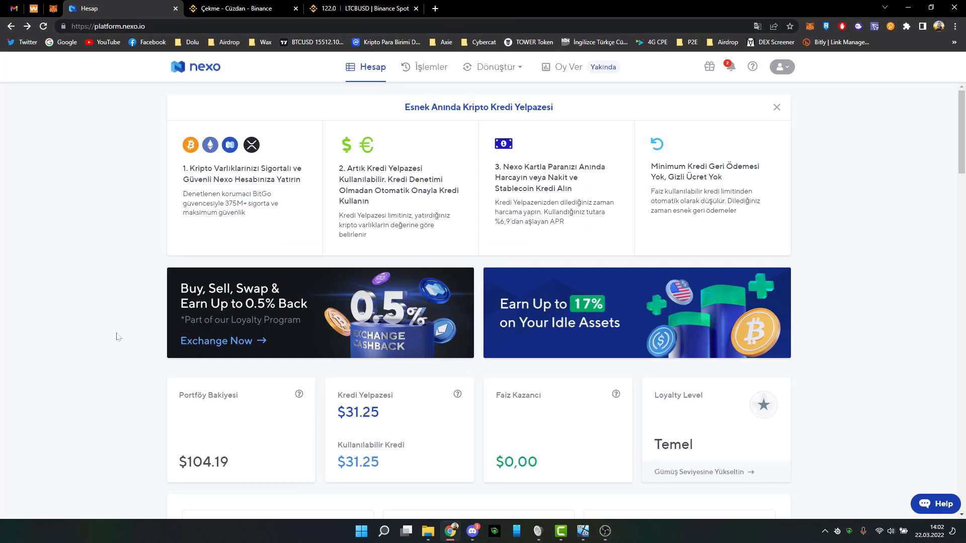
pyautogui.scroll(-4, 115, 336)
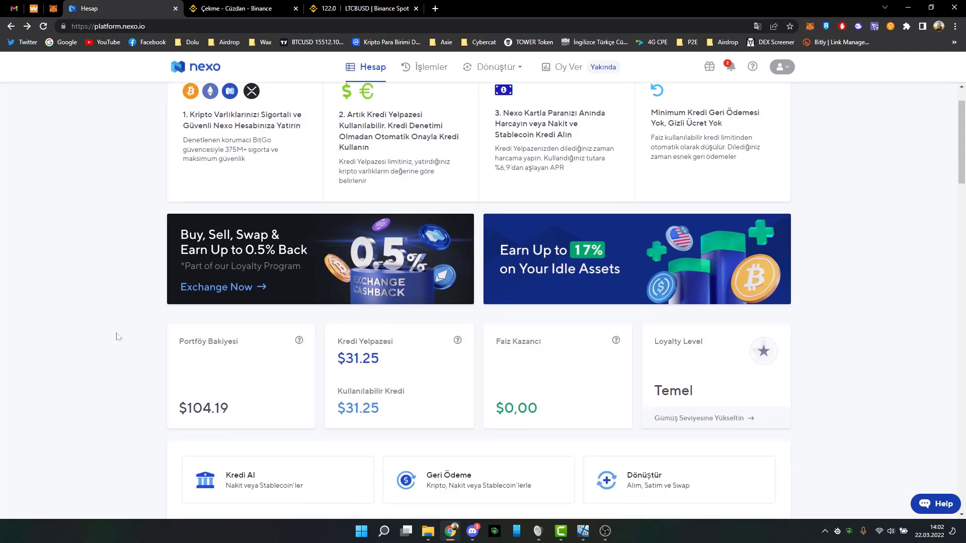
pyautogui.scroll(-2, 271, 296)
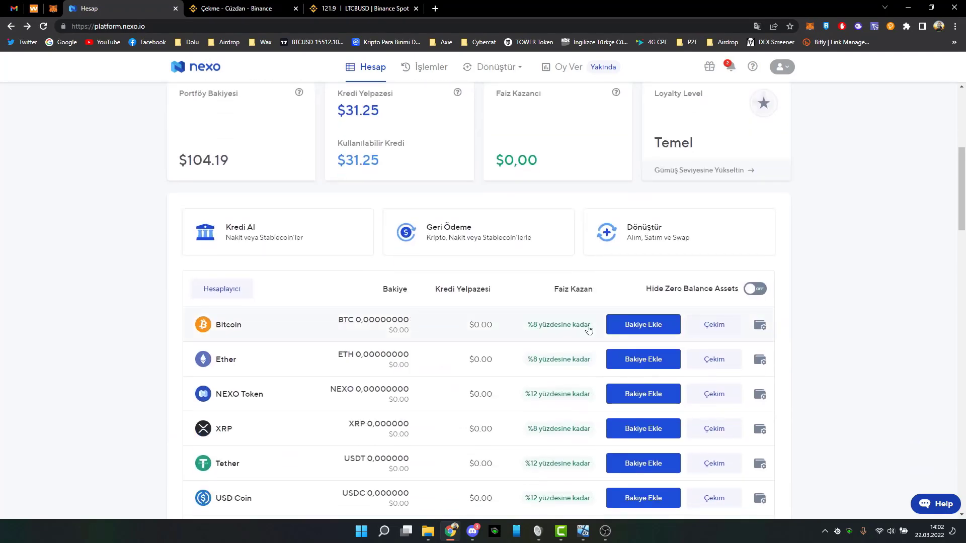
pyautogui.click(747, 294)
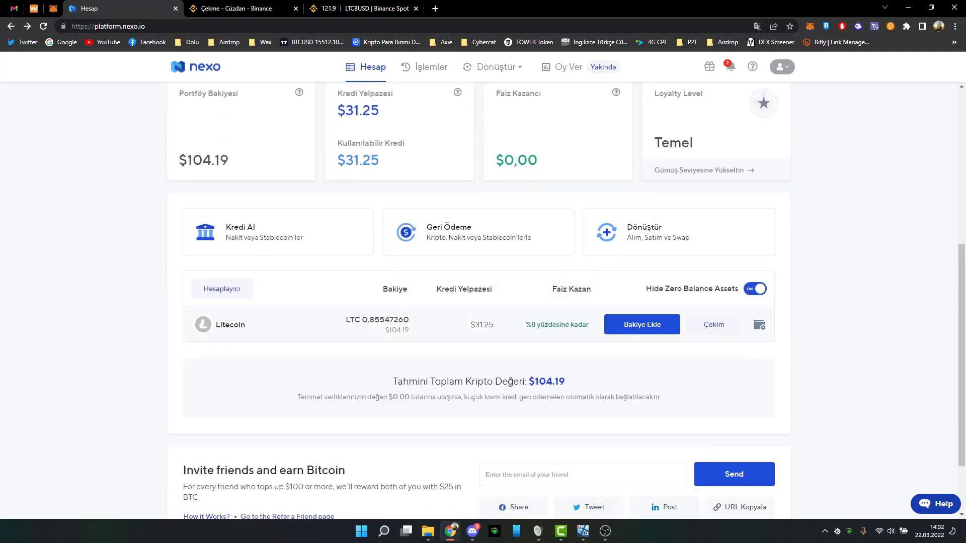
pyautogui.doubleClick(398, 330)
pyautogui.click(407, 352)
# Step: Recheck the $104.19 Litecoin value and open the Dönüştür exchange page
pyautogui.scroll(1, 408, 353)
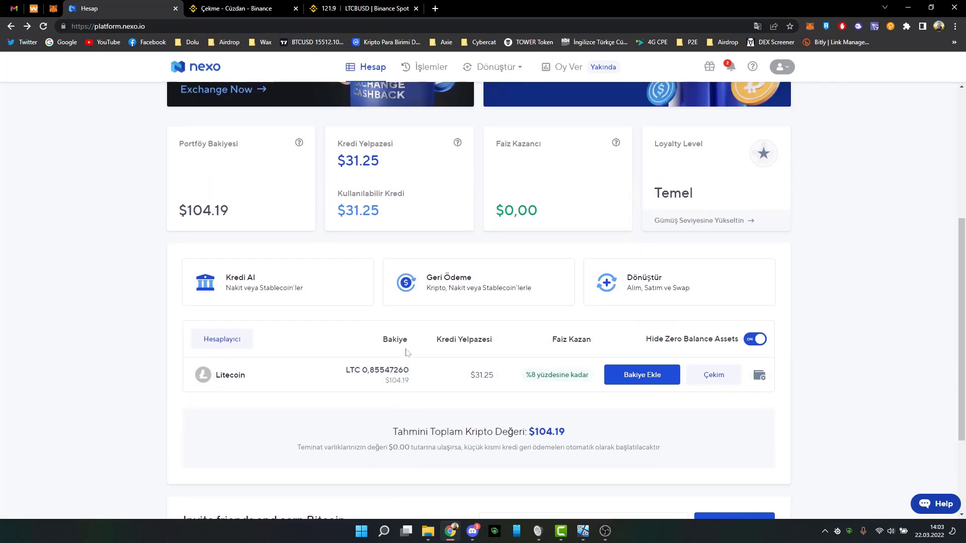
pyautogui.doubleClick(398, 382)
pyautogui.click(358, 381)
pyautogui.click(651, 286)
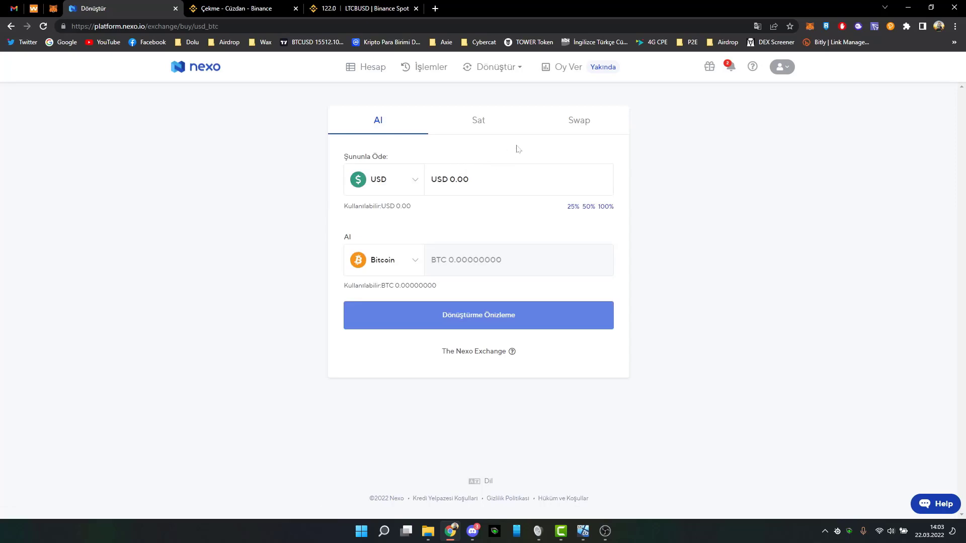
# Step: Set up a sale of the full Litecoin balance for USD, using 100% of the amount
pyautogui.click(475, 128)
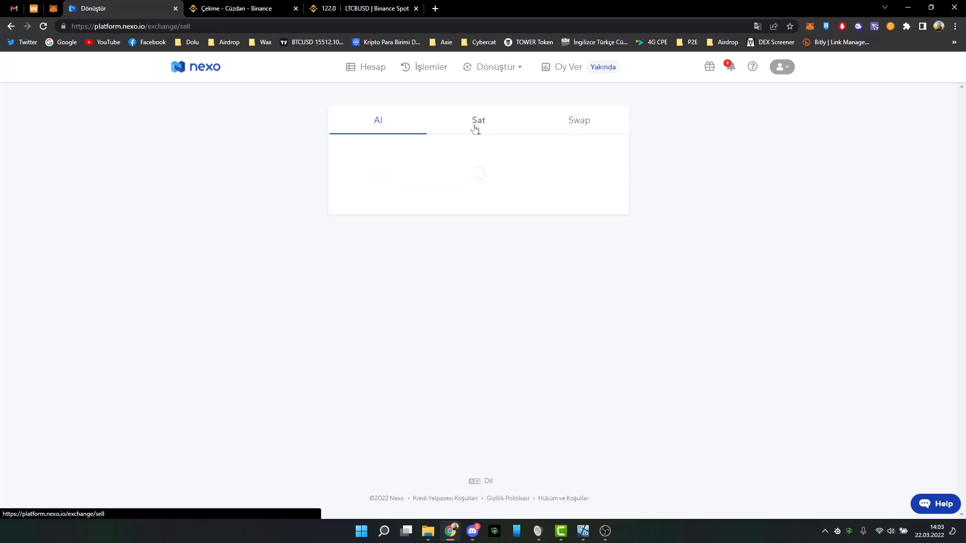
pyautogui.click(403, 199)
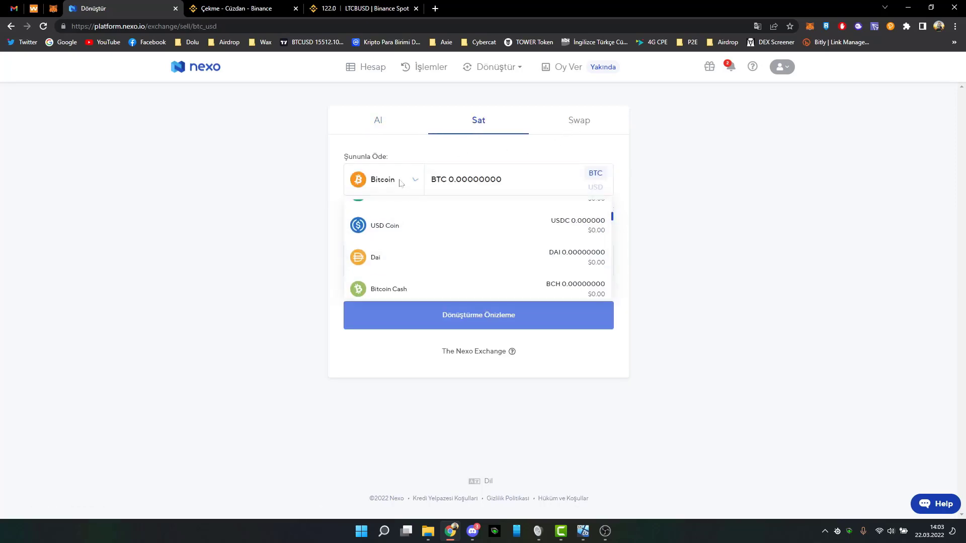
pyautogui.write('li')
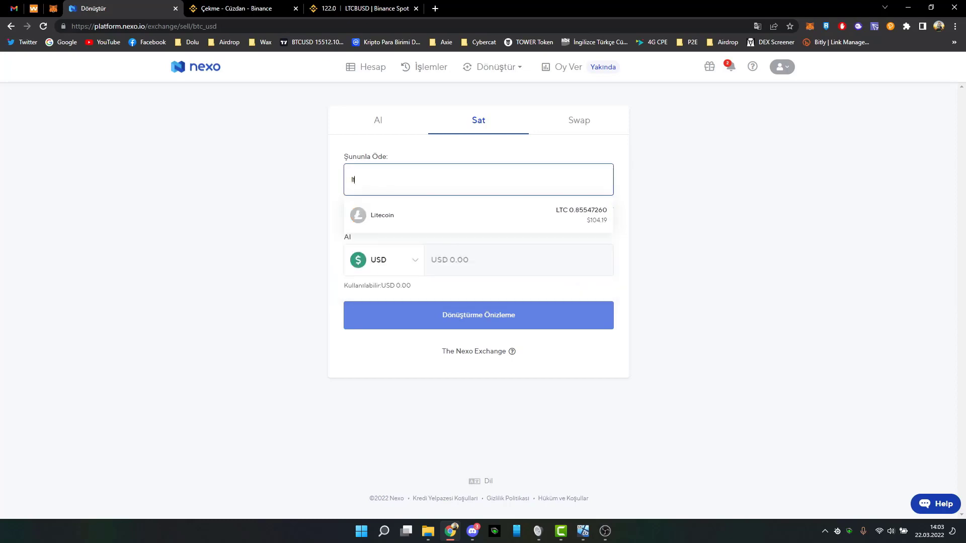
pyautogui.click(429, 219)
pyautogui.click(408, 260)
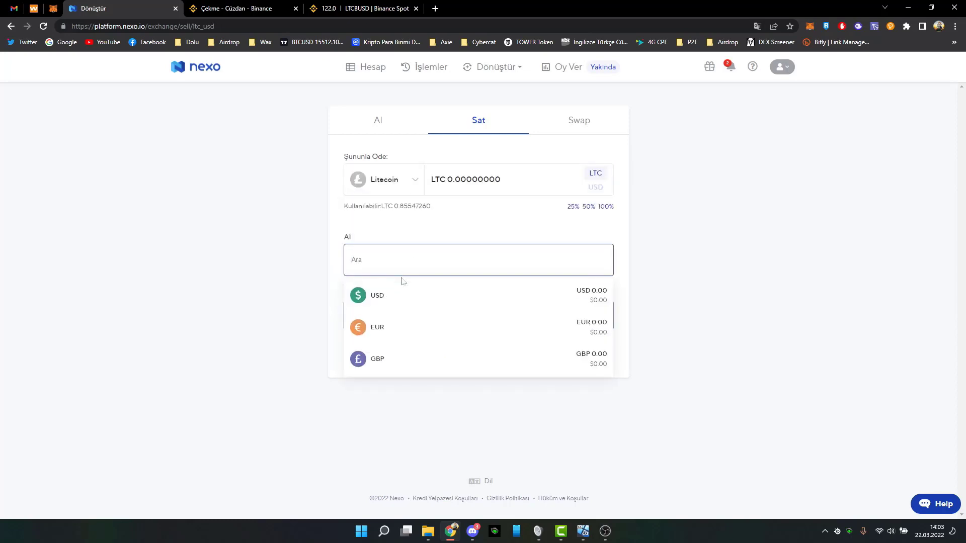
pyautogui.click(399, 300)
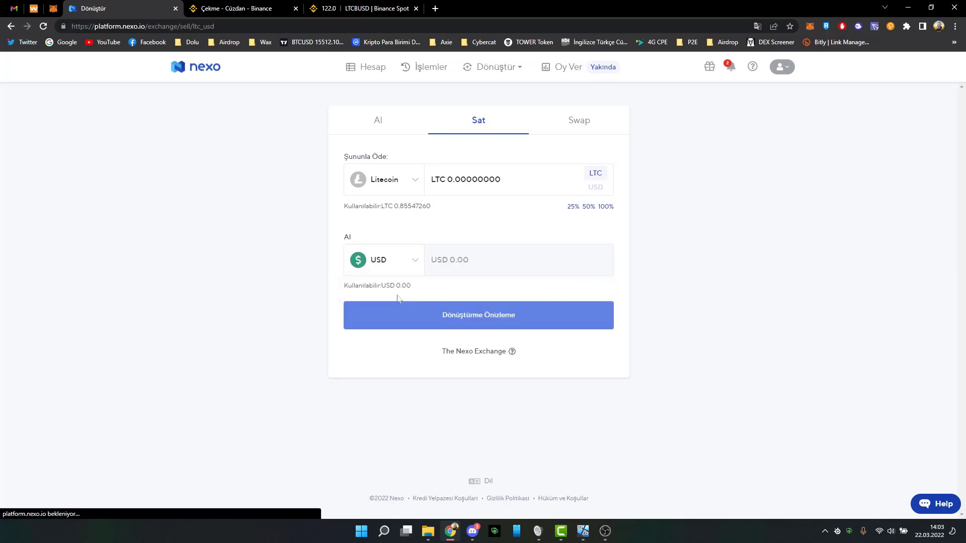
pyautogui.click(606, 206)
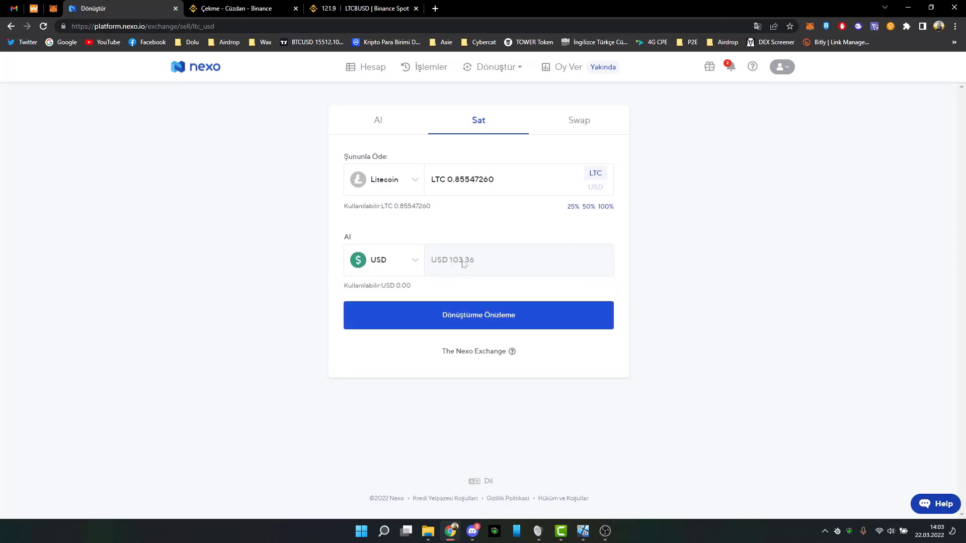
# Step: Preview and confirm the LTC to USD exchange for USD 103.36, then return to the dashboard
pyautogui.click(506, 323)
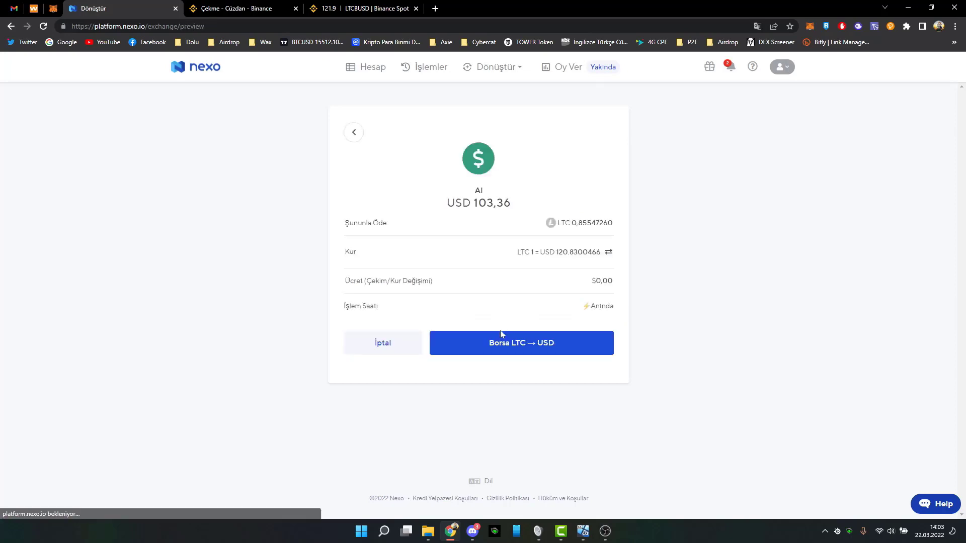
pyautogui.click(540, 347)
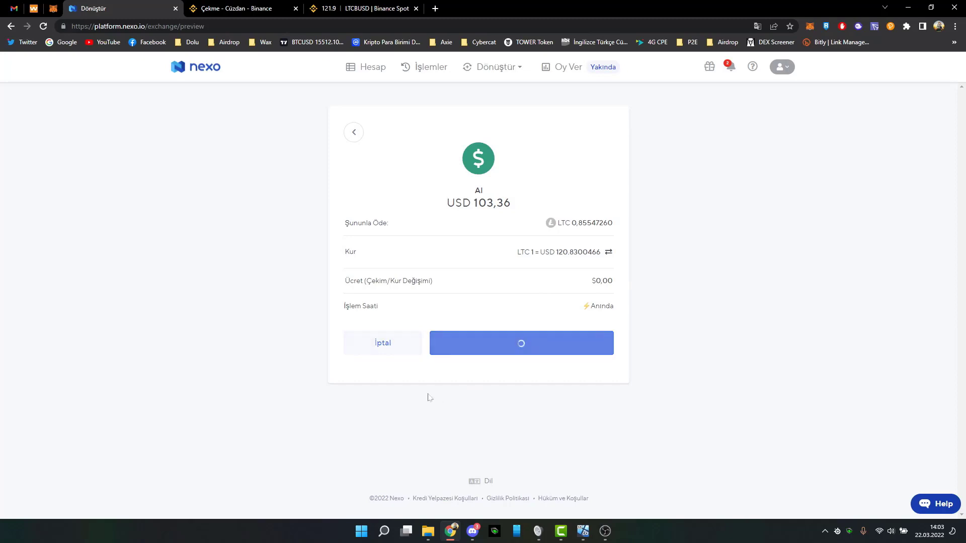
pyautogui.click(472, 403)
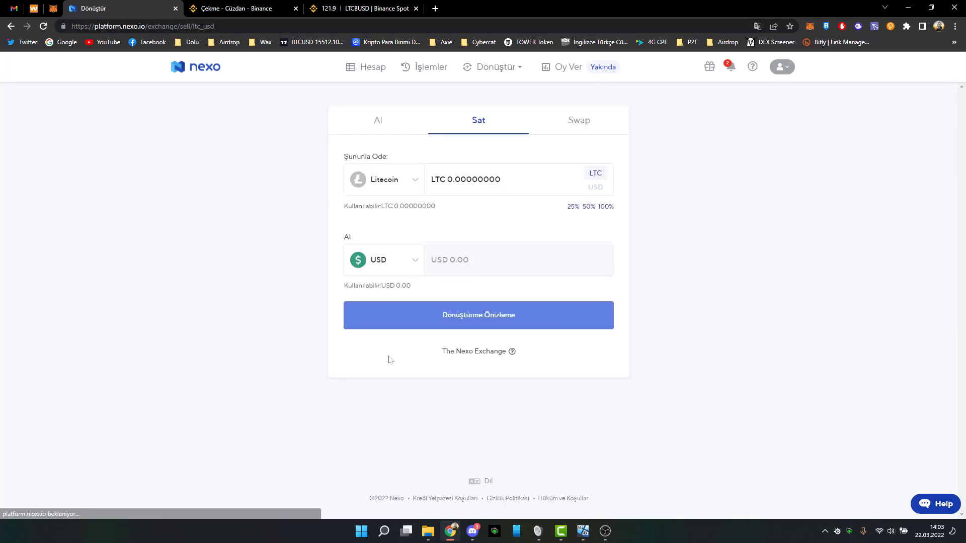
pyautogui.click(374, 69)
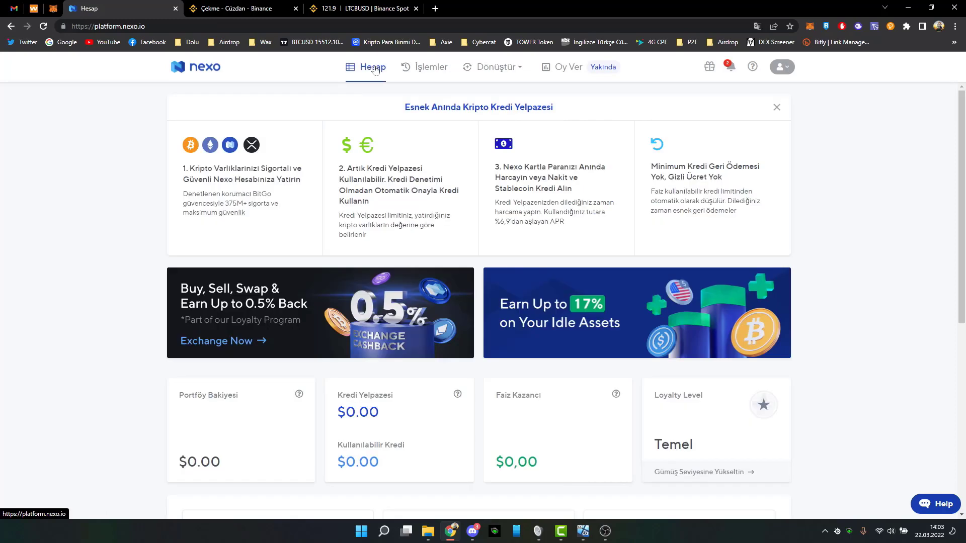
# Step: Open the Faiz Dökümü interest breakdown for the USD 103.36 balance
pyautogui.scroll(-8, 129, 258)
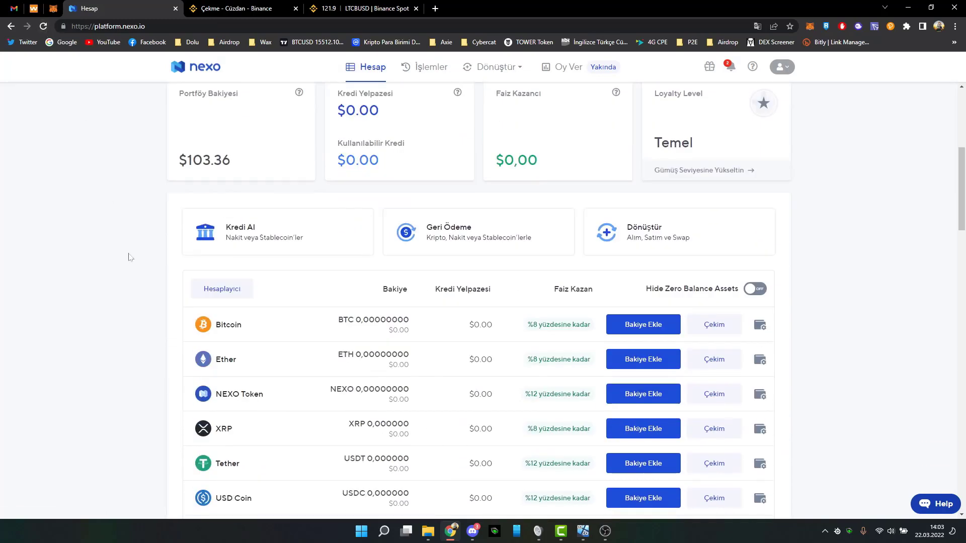
pyautogui.scroll(-1, 251, 352)
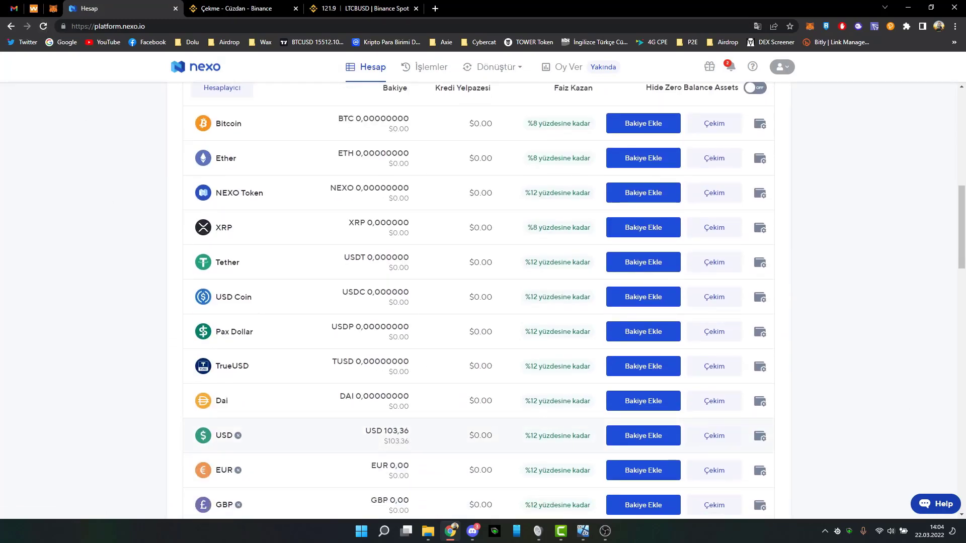
pyautogui.click(542, 437)
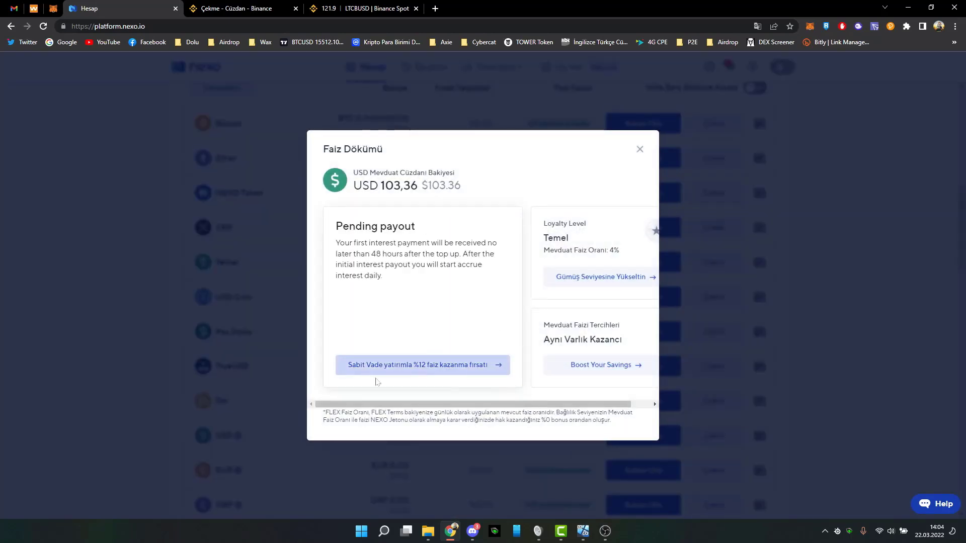
# Step: View the USD Sabit Vade fixed-term savings options, then go back to the asset list
pyautogui.moveTo(483, 405)
pyautogui.mouseDown()
pyautogui.moveTo(503, 405)
pyautogui.moveTo(467, 404)
pyautogui.mouseUp()
pyautogui.click(410, 369)
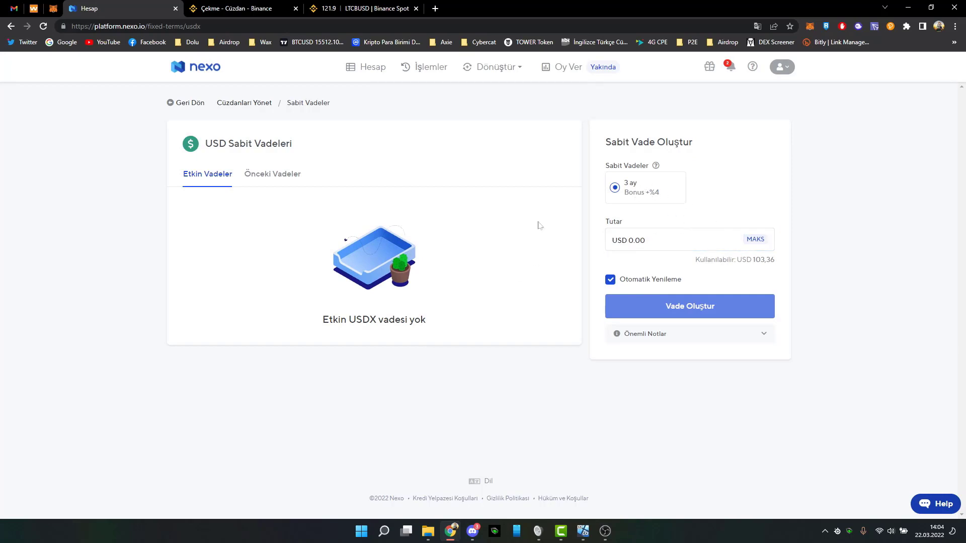
pyautogui.click(11, 26)
pyautogui.scroll(-12, 237, 392)
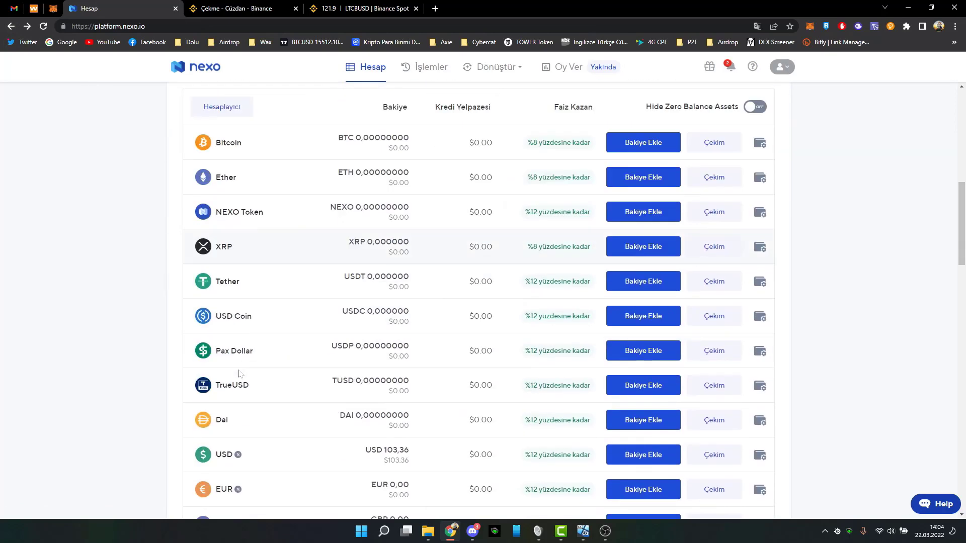
pyautogui.moveTo(353, 274); pyautogui.dragTo(410, 284)
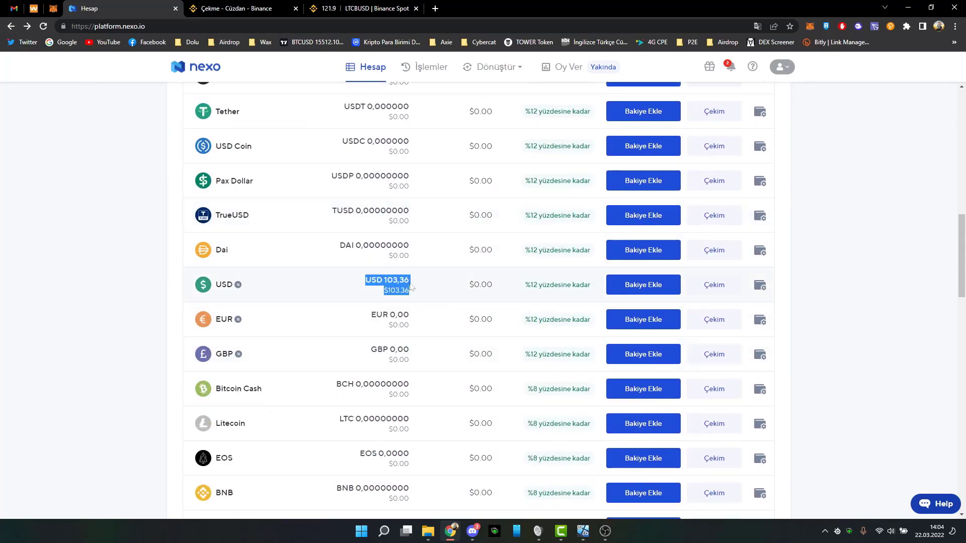
pyautogui.click(417, 298)
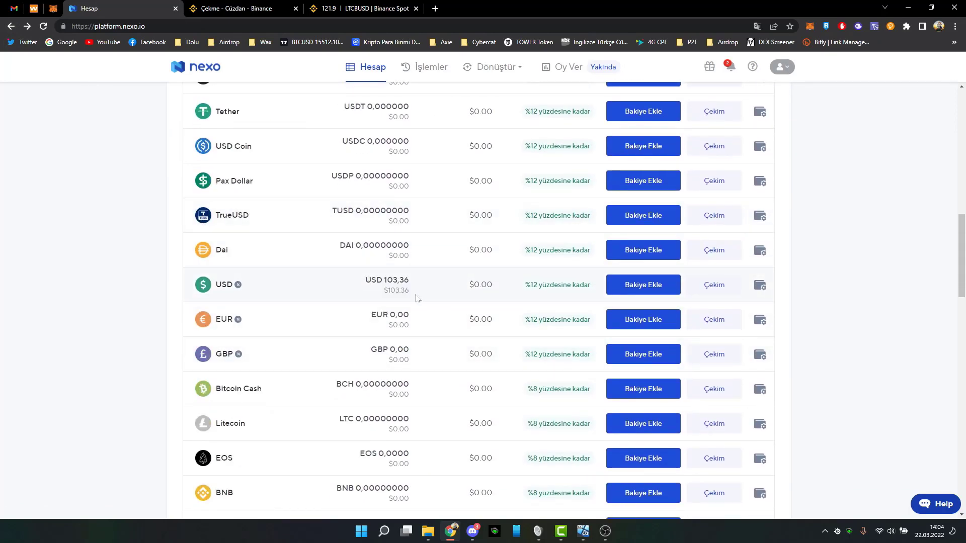
pyautogui.scroll(4, 416, 299)
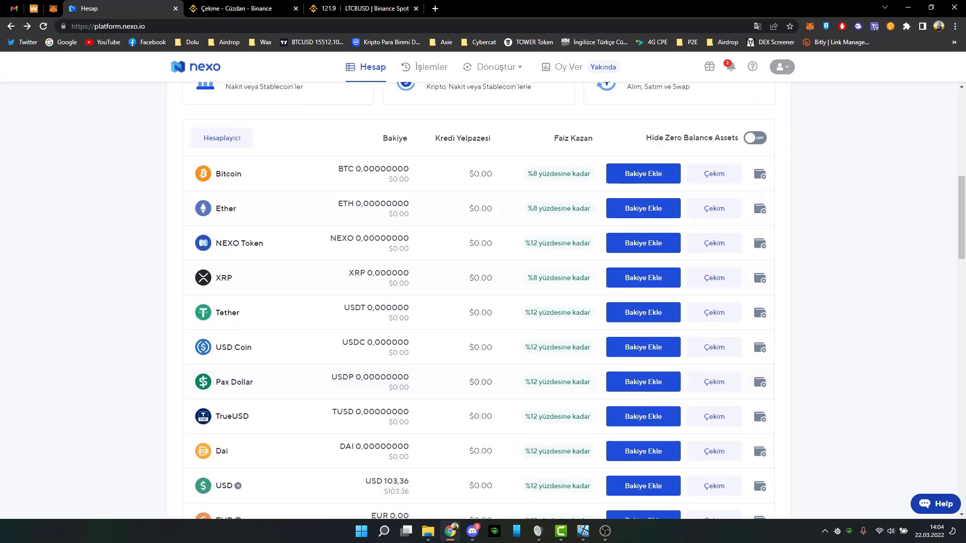
pyautogui.scroll(2, 334, 171)
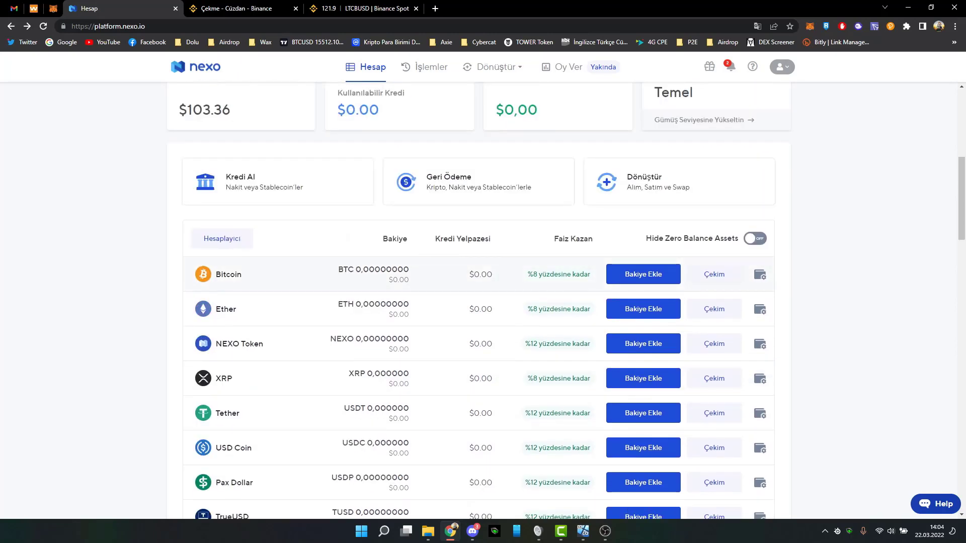
pyautogui.moveTo(340, 266); pyautogui.dragTo(415, 280)
pyautogui.click(417, 278)
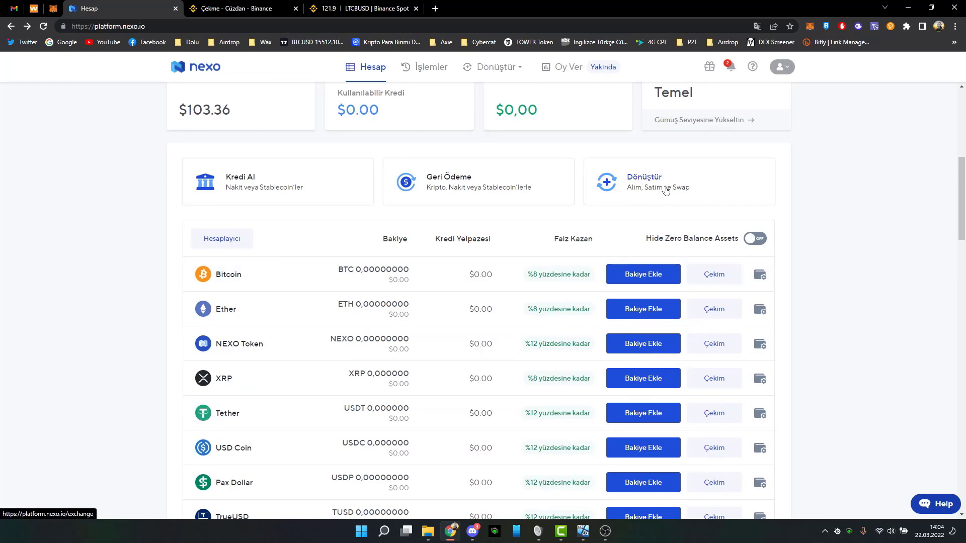
pyautogui.scroll(-3, 250, 440)
pyautogui.moveTo(364, 433); pyautogui.dragTo(415, 442)
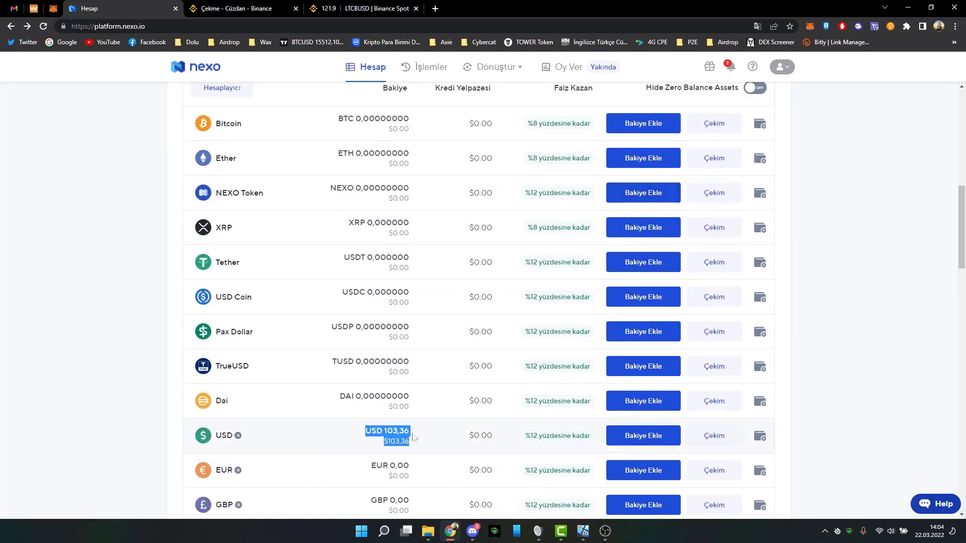
pyautogui.click(416, 442)
pyautogui.scroll(2, 393, 413)
pyautogui.scroll(1, 372, 385)
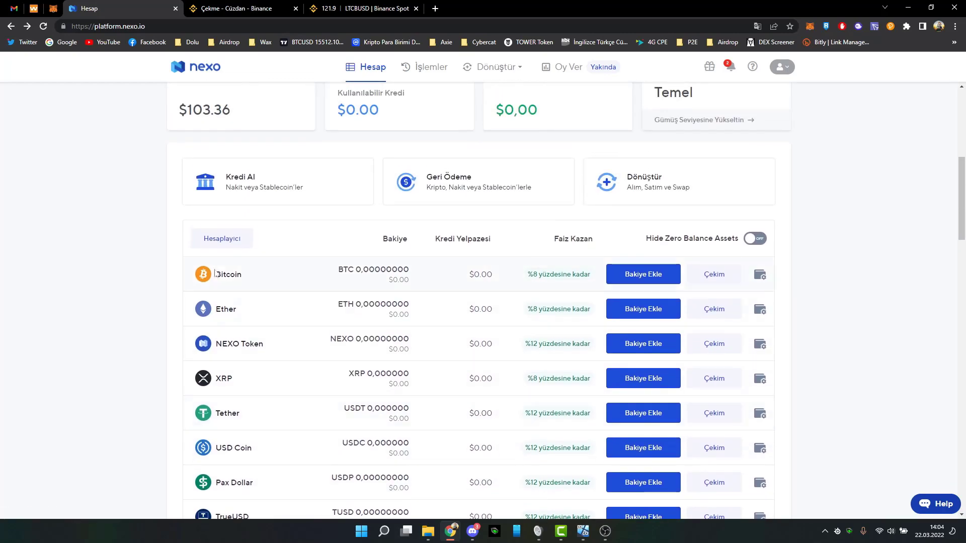
pyautogui.scroll(-6, 375, 362)
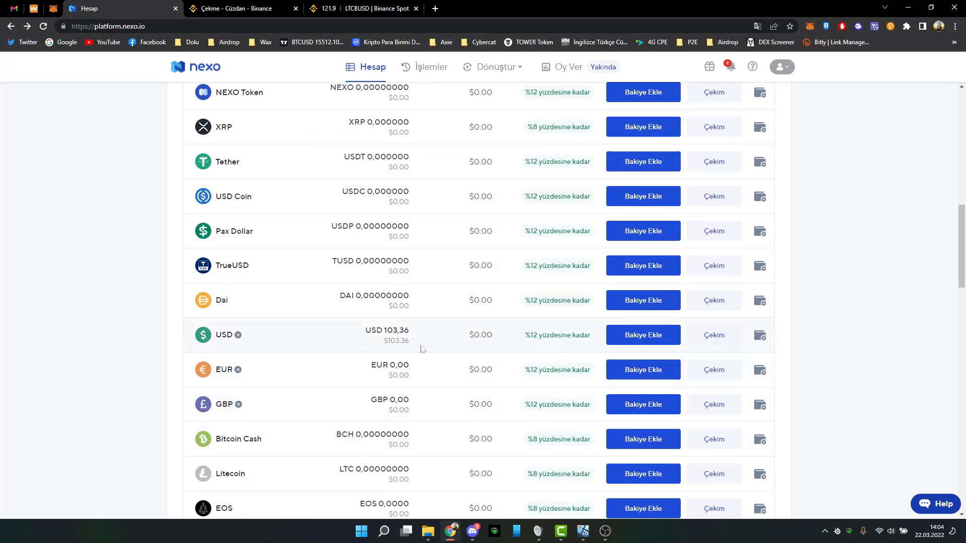
pyautogui.scroll(2, 421, 347)
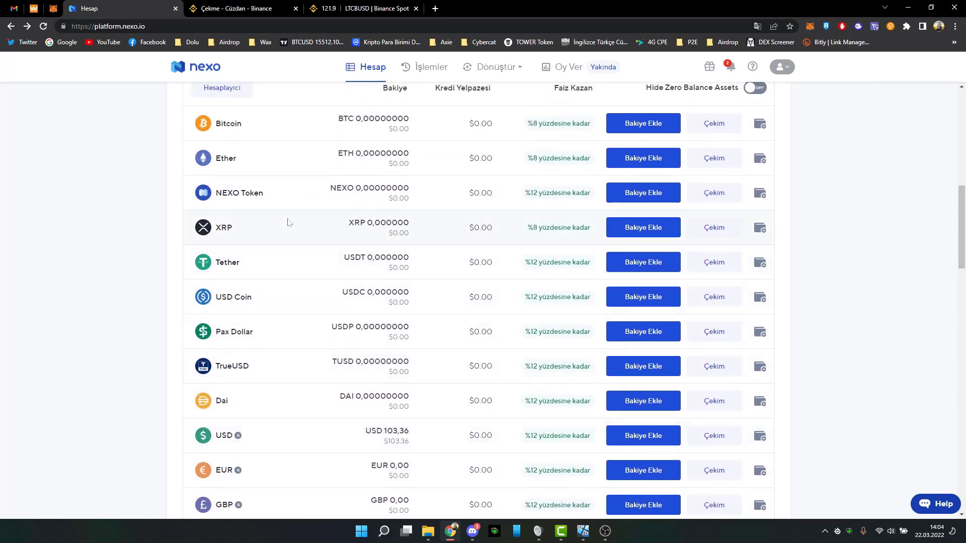